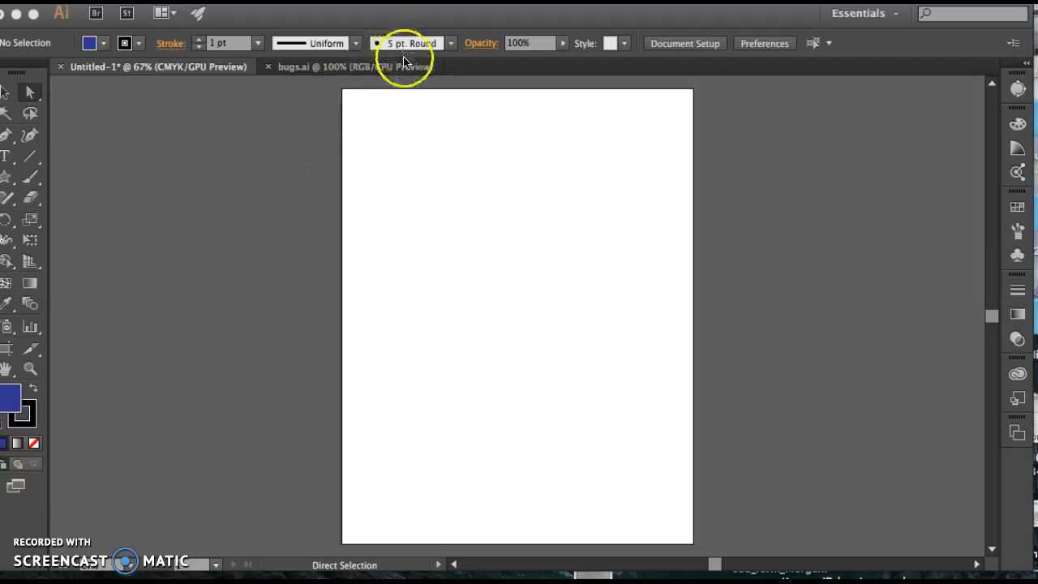
Show the Layers panel and switch to the bugs.ai document
key(F7)
click(337, 67)
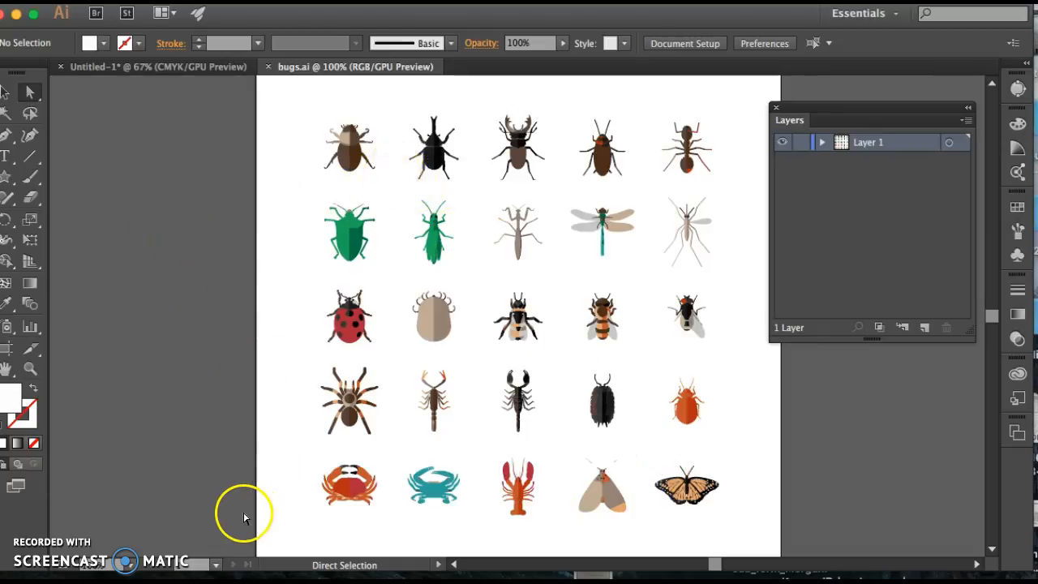
drag(284, 356, 386, 442)
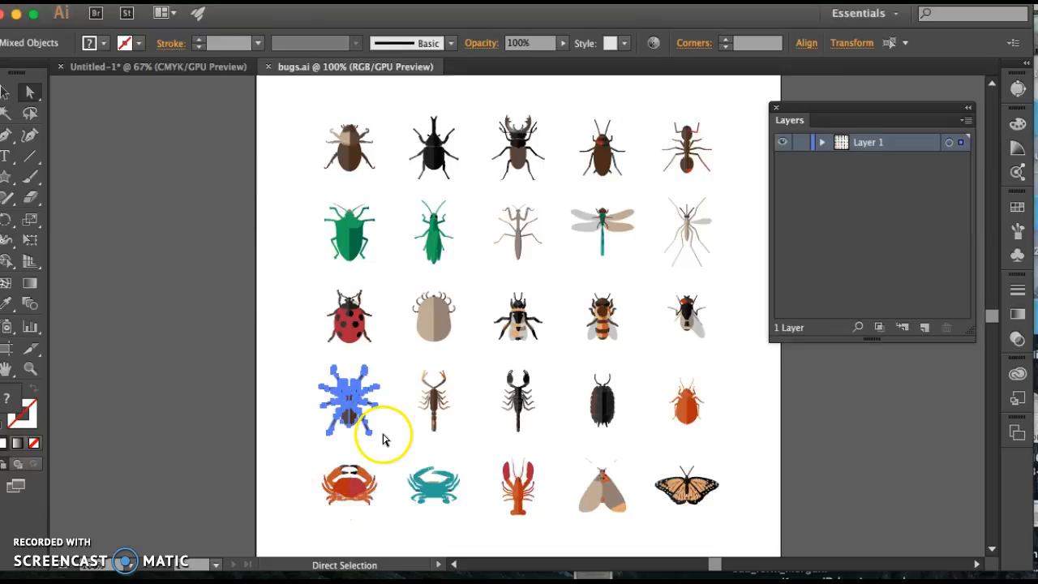
click(5, 92)
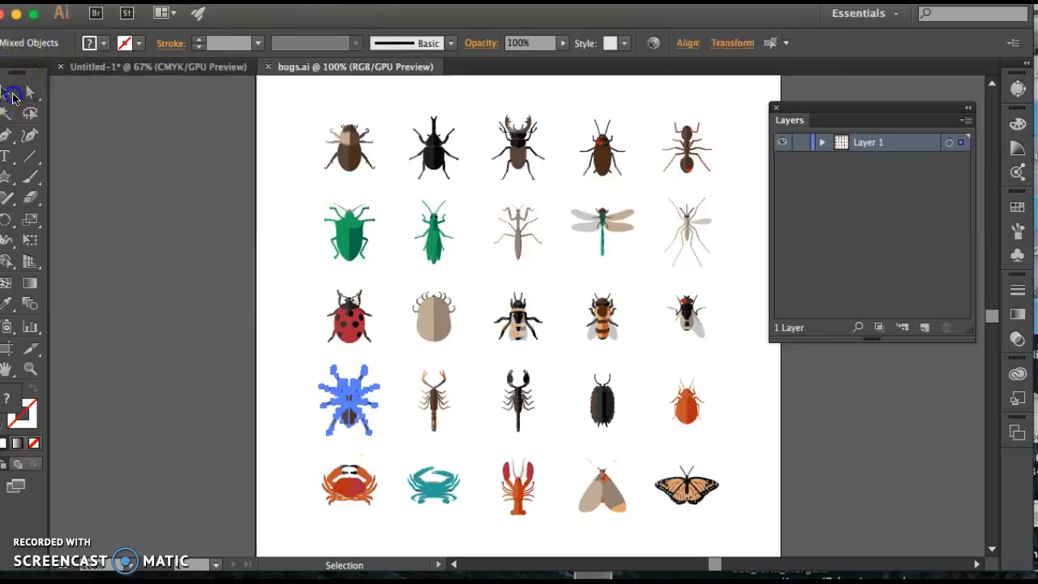
click(291, 403)
click(357, 417)
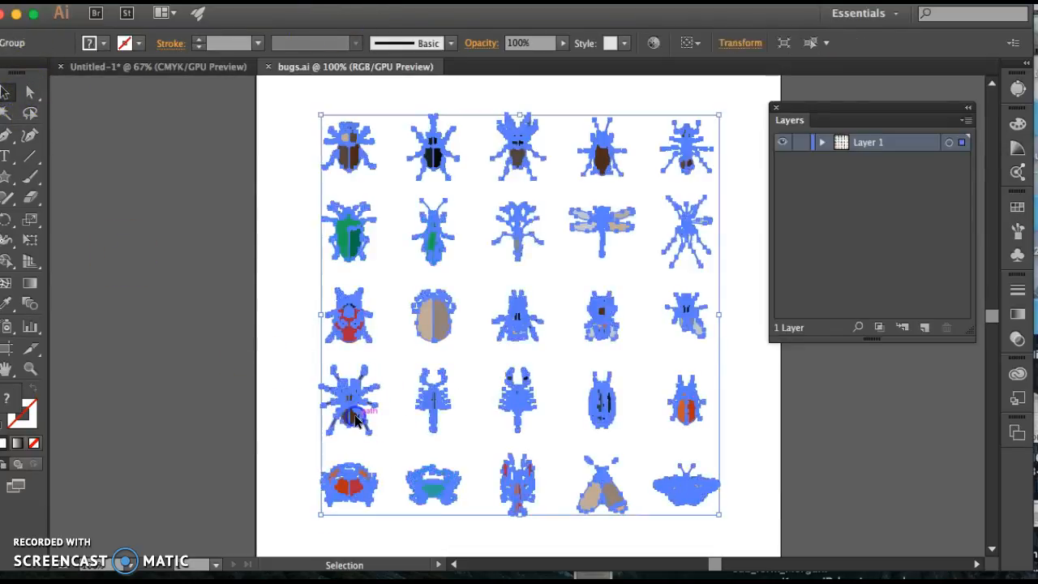
click(299, 401)
click(30, 93)
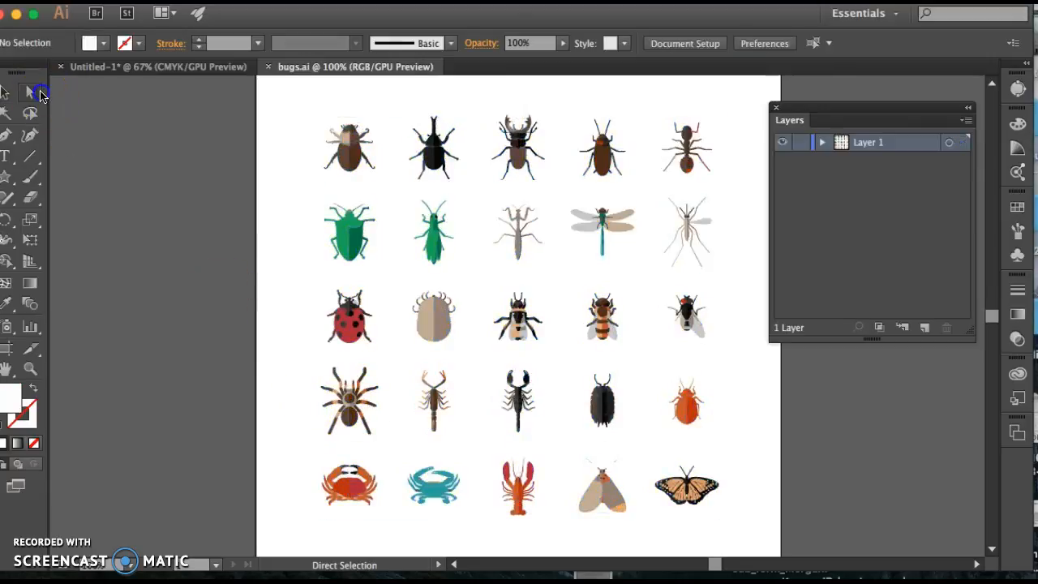
Copy only the spider from bugs.ai and paste it into the test layer of Untitled-1
drag(297, 364, 395, 438)
click(6, 93)
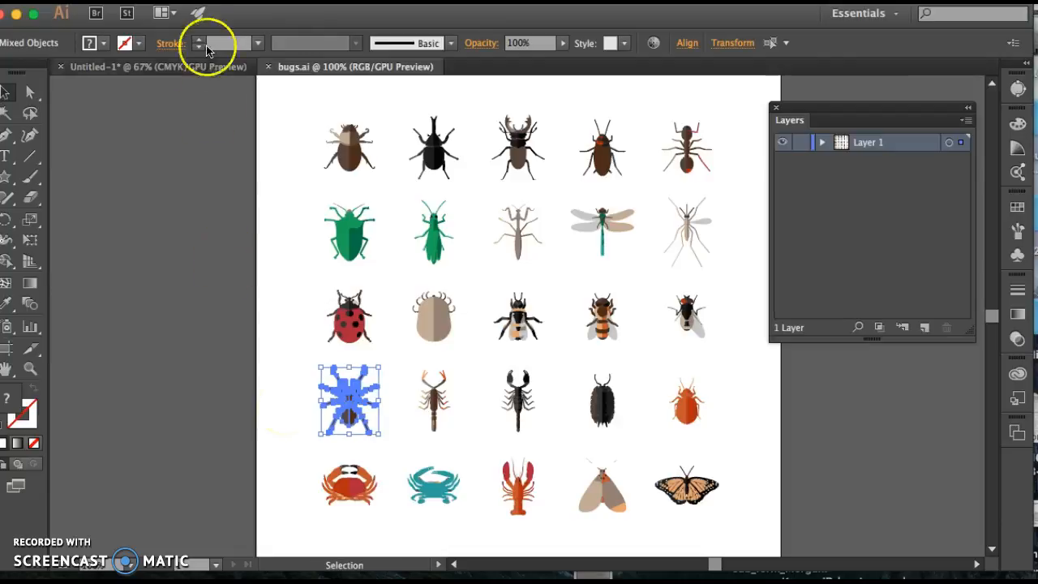
click(158, 68)
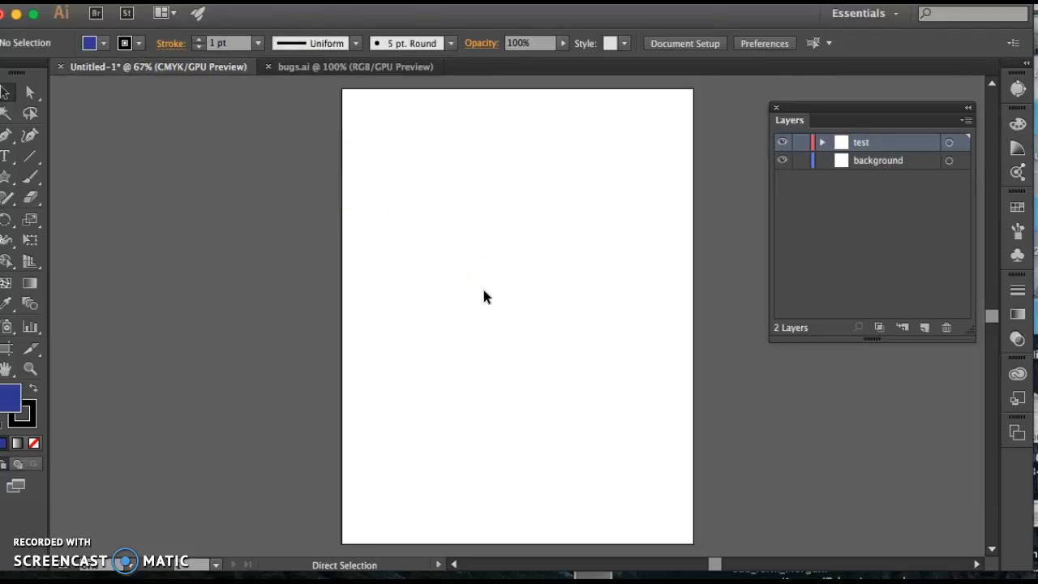
key(super+v)
click(550, 243)
click(604, 373)
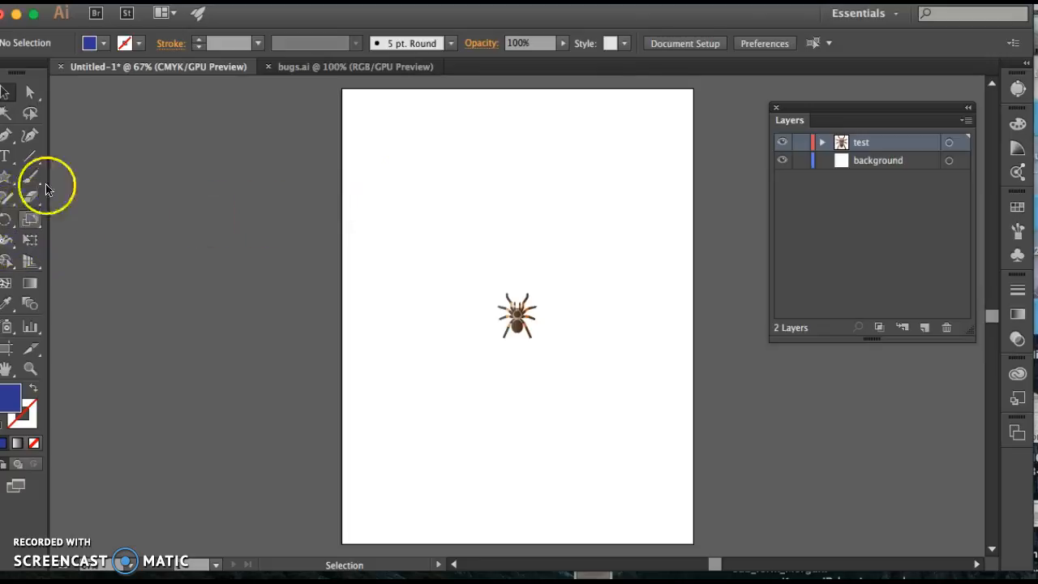
Draw a large blue hexagon near the page's upper edge and rotate it until two of its sides are horizontal
drag(4, 180, 103, 243)
drag(421, 154, 496, 178)
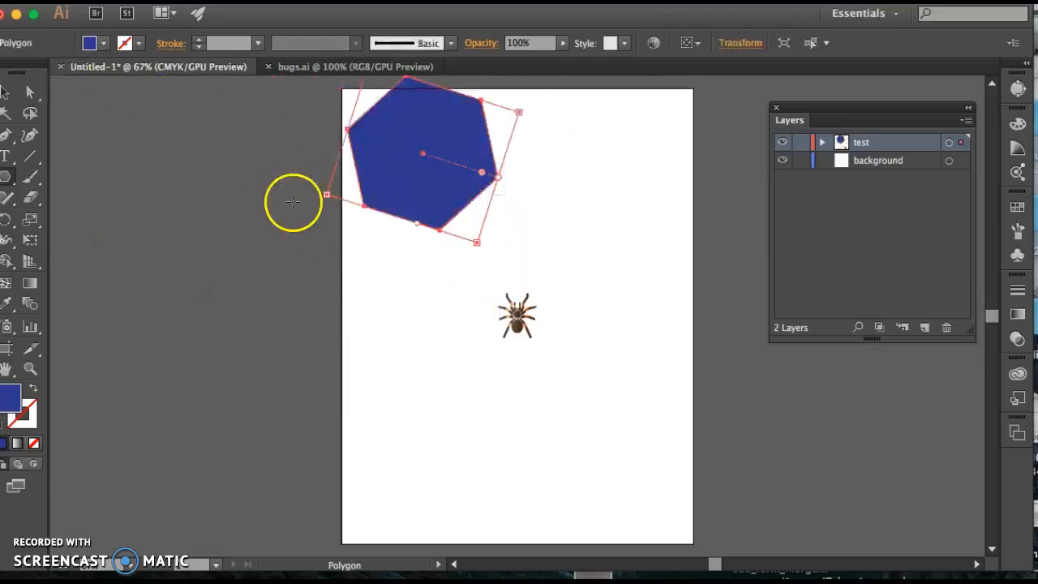
drag(484, 251, 509, 224)
click(9, 91)
click(371, 135)
Scale the hexagon down proportionally and position it just above the spider
drag(398, 127, 474, 158)
mouse_move(580, 185)
mouse_down()
mouse_move(626, 186)
mouse_move(597, 186)
mouse_up()
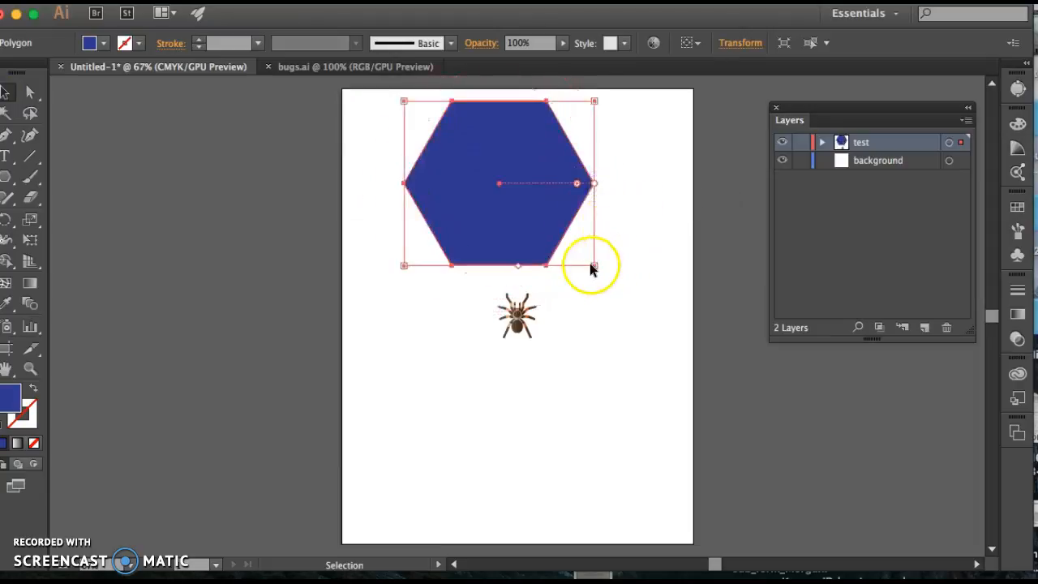
drag(594, 265, 543, 225)
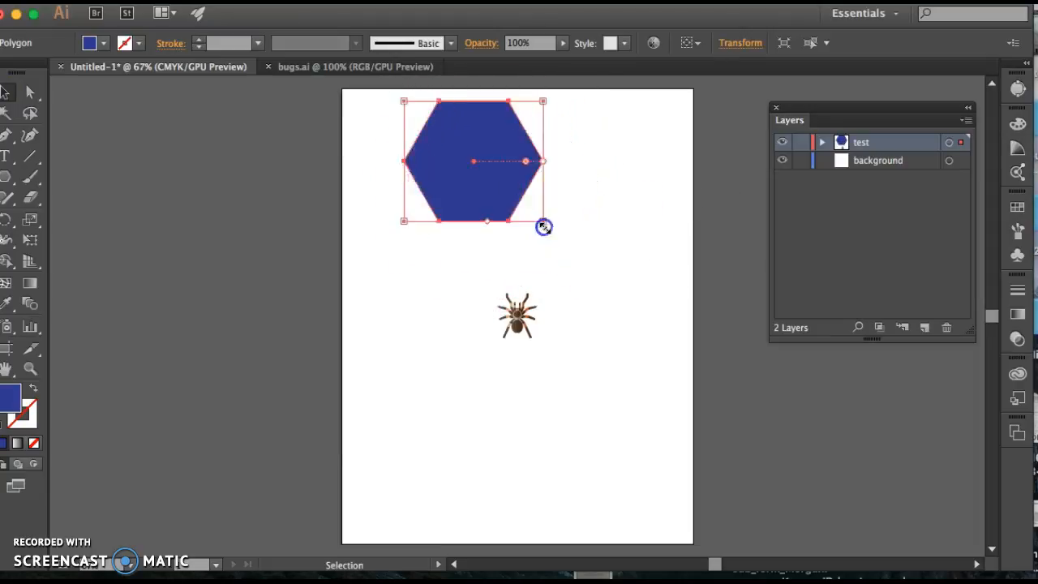
drag(488, 185, 519, 237)
click(621, 331)
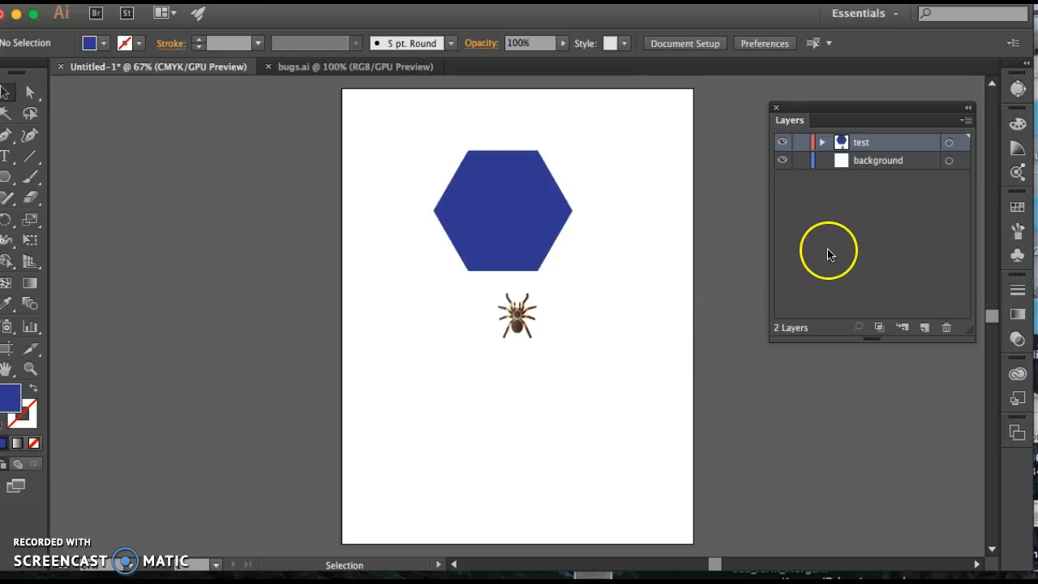
Check the test layer's contents, then select the hexagon and create a new layer named polygon
click(821, 145)
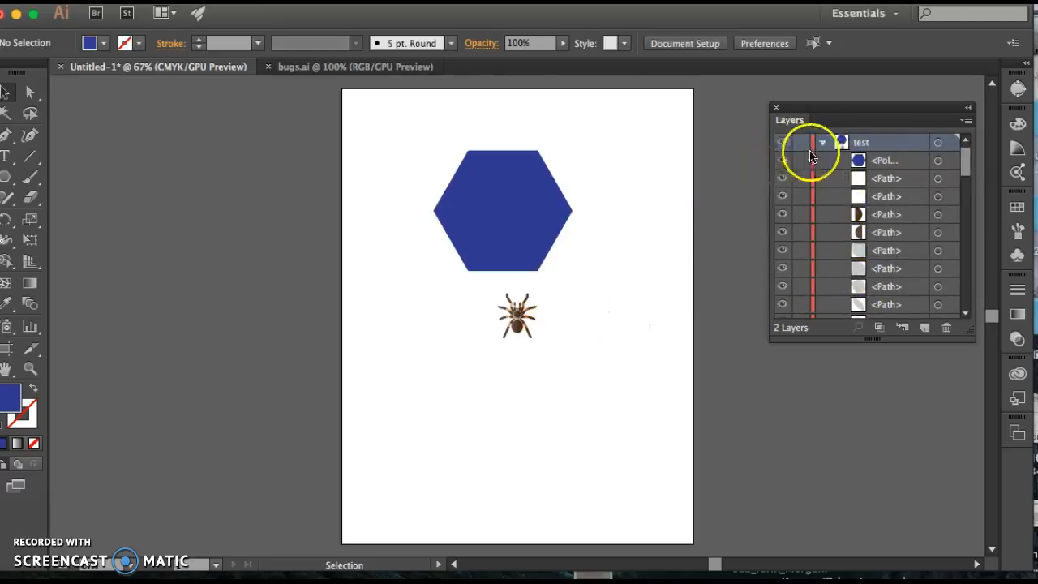
click(822, 144)
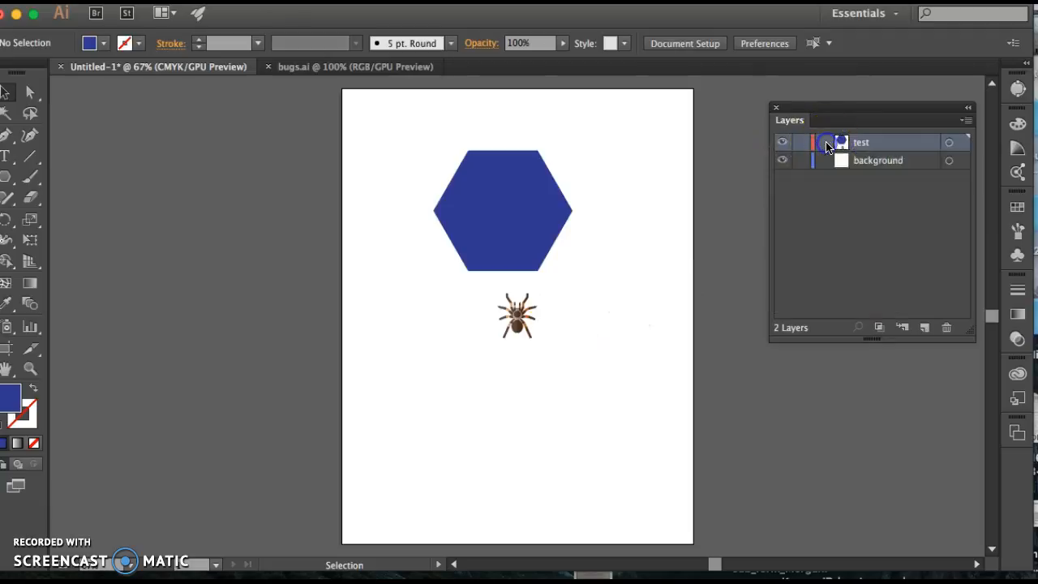
click(507, 243)
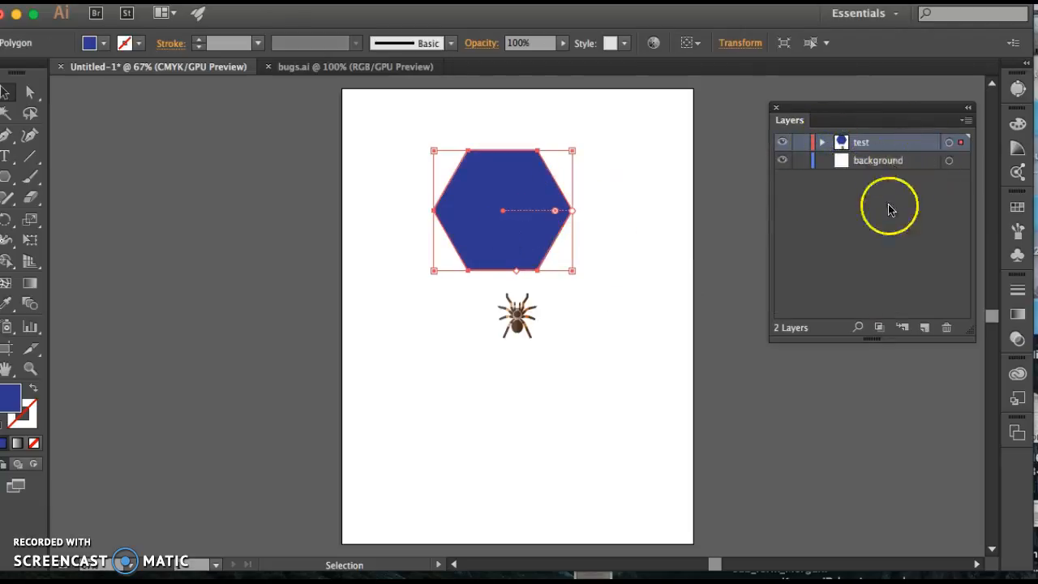
click(965, 121)
click(858, 118)
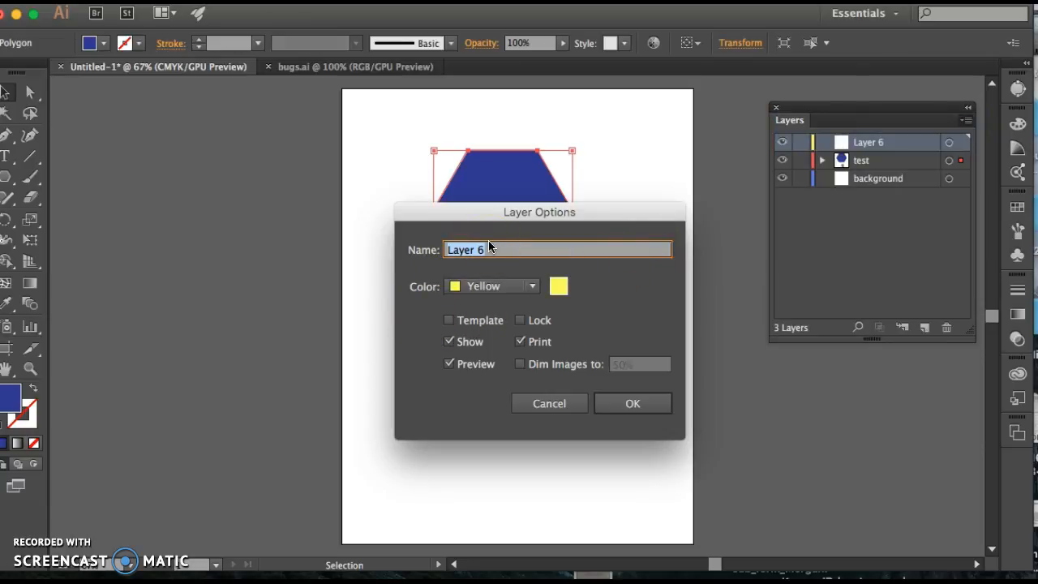
text(polygon)
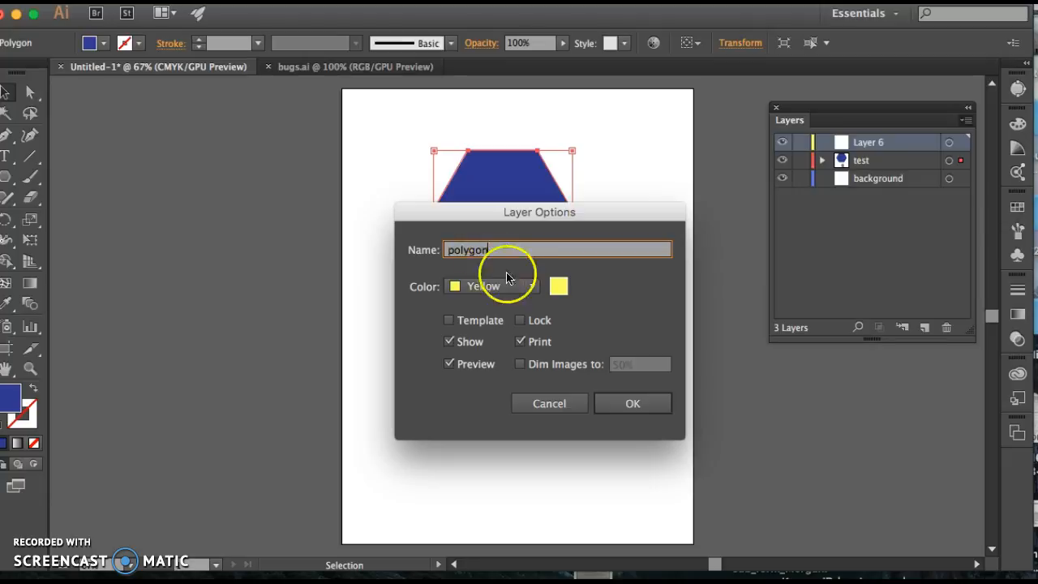
click(630, 404)
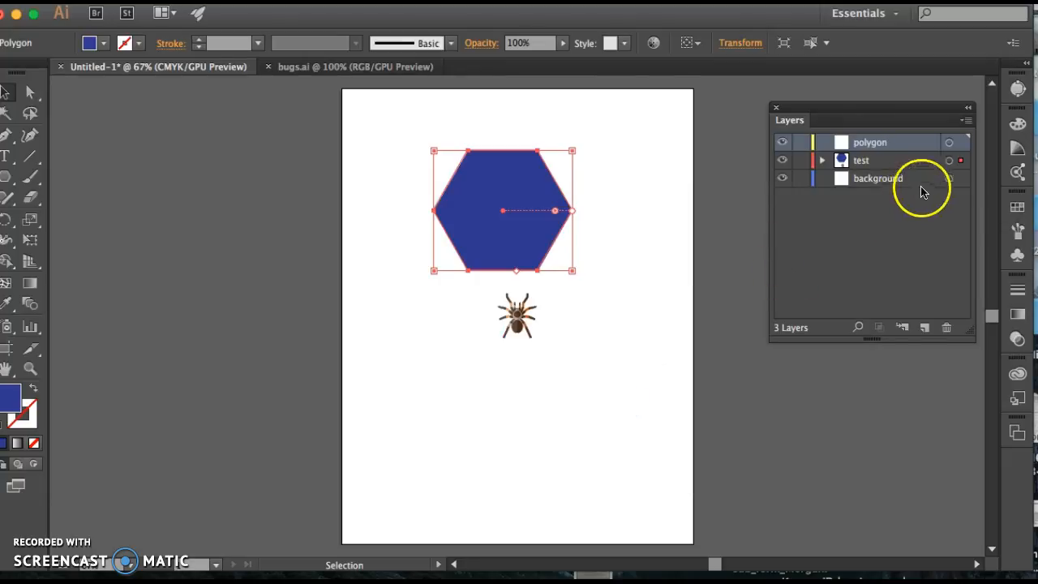
Move the hexagon from the test layer to the polygon layer, then make test the active layer and deselect everything
click(961, 166)
drag(956, 144, 957, 143)
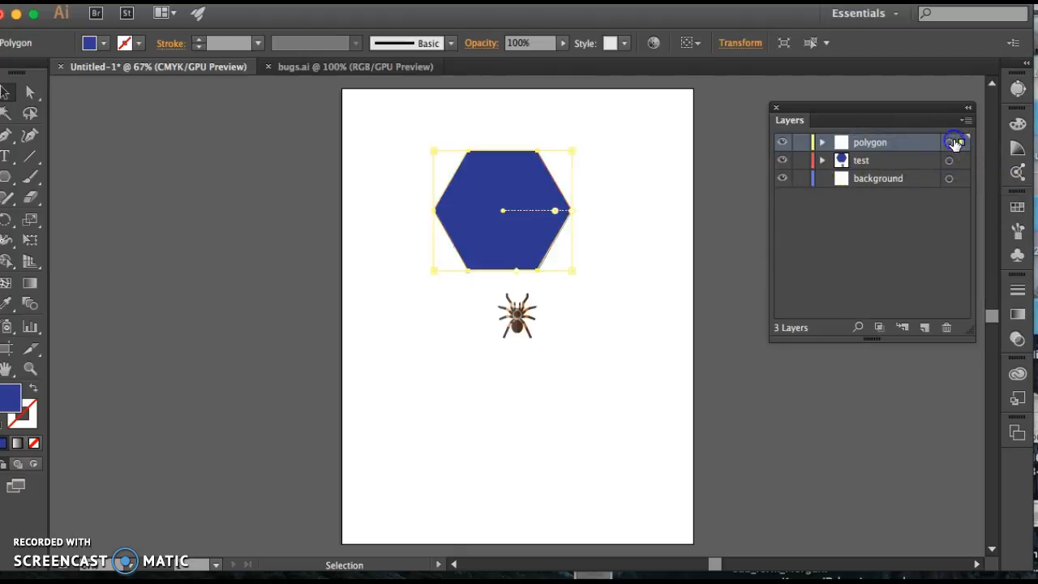
click(878, 163)
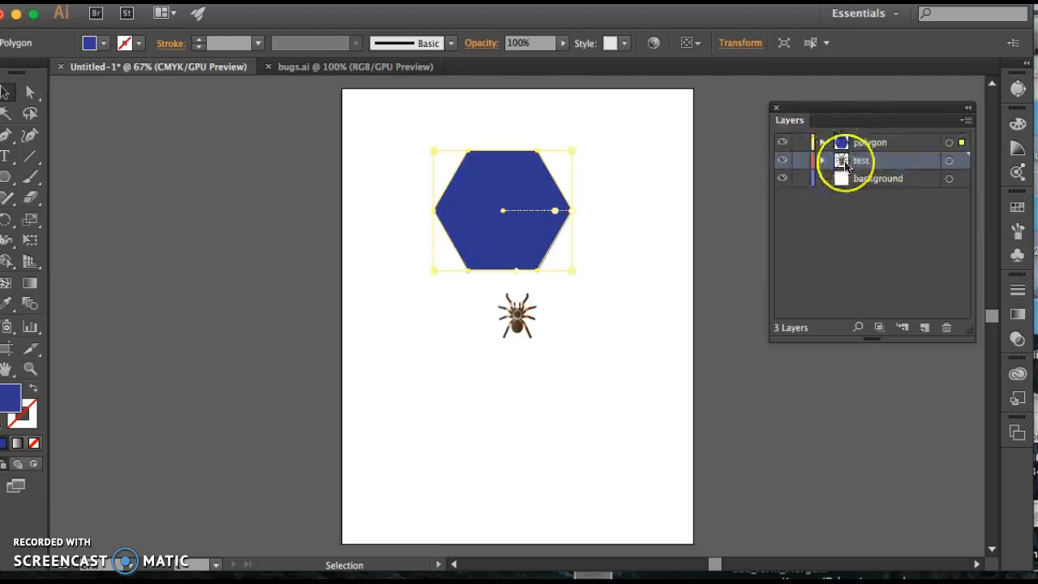
click(646, 313)
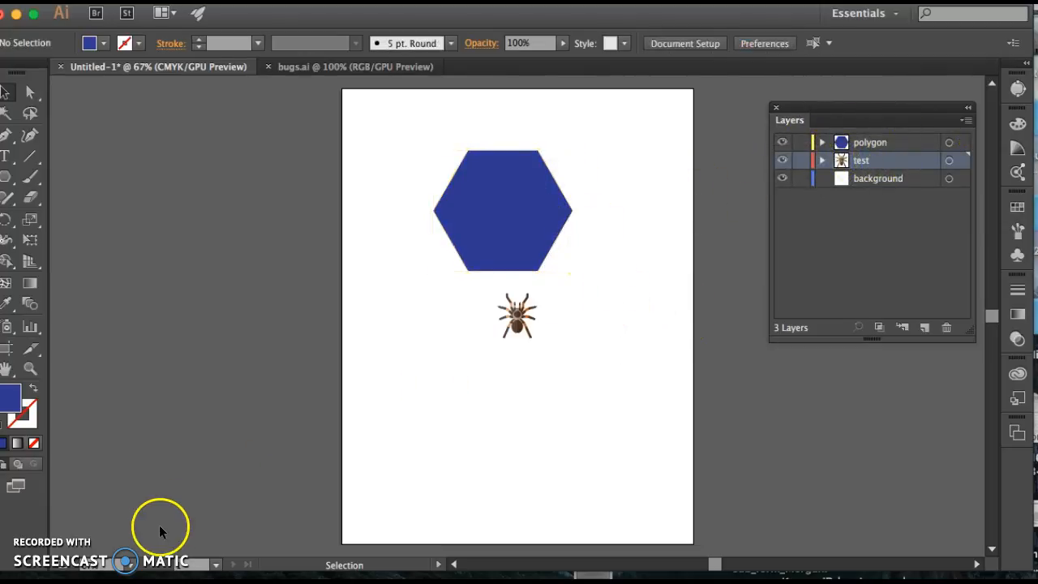
Check with the Direct Selection tool how the whole spider and its individual body parts can be selected
click(544, 409)
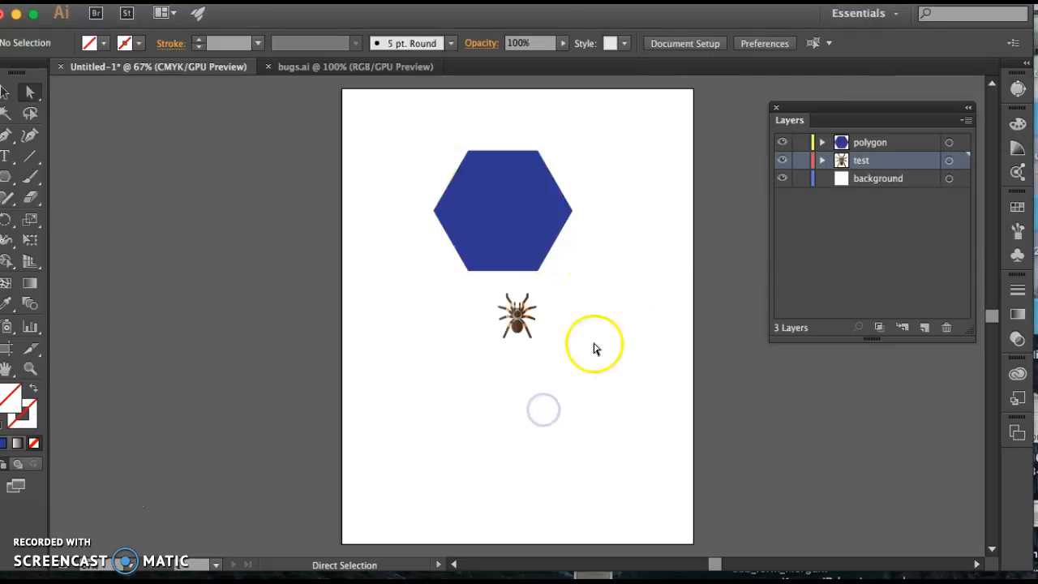
drag(595, 384, 463, 282)
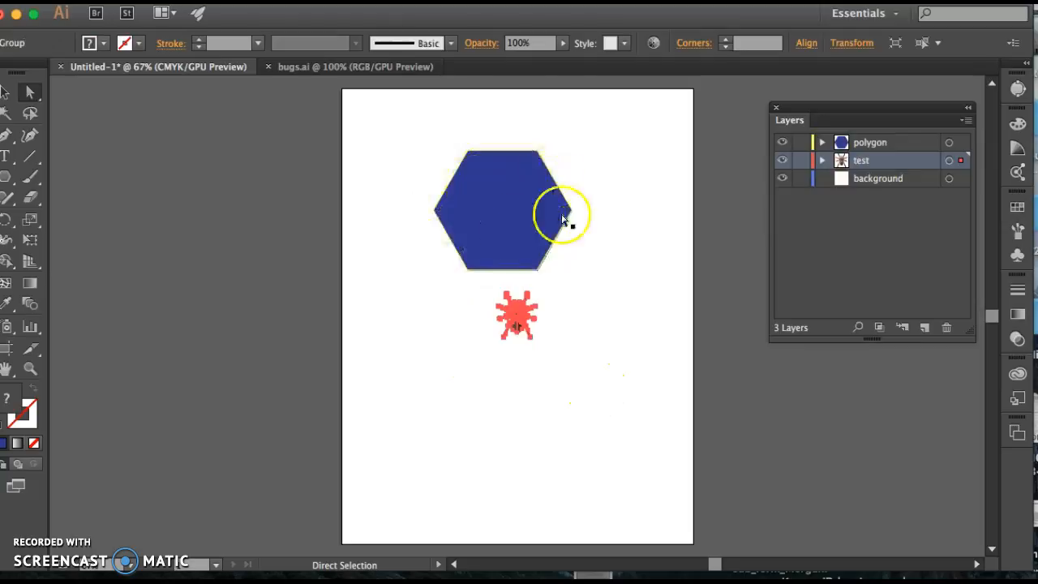
click(590, 383)
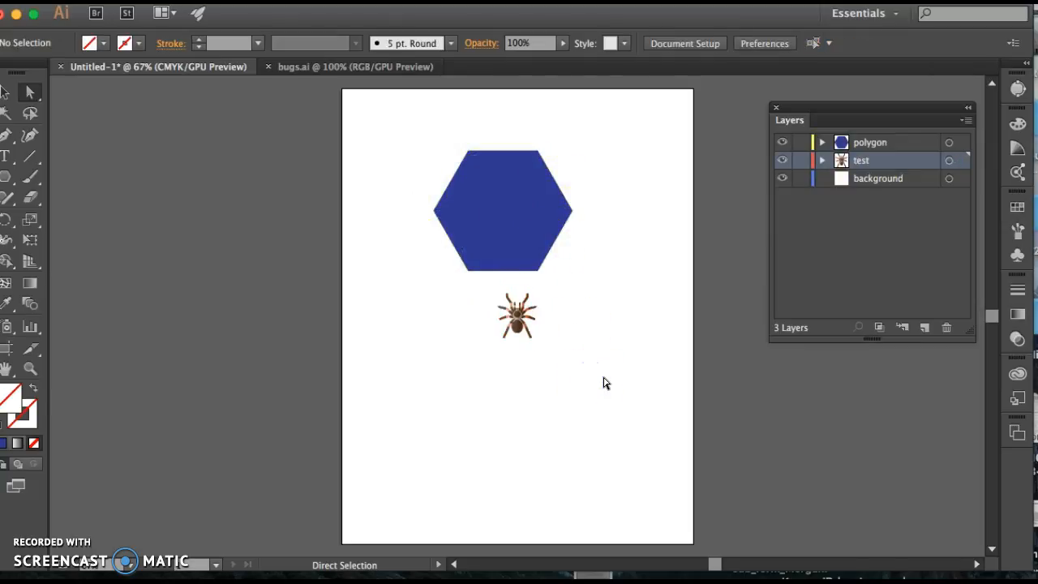
drag(547, 352, 491, 304)
click(565, 339)
click(514, 306)
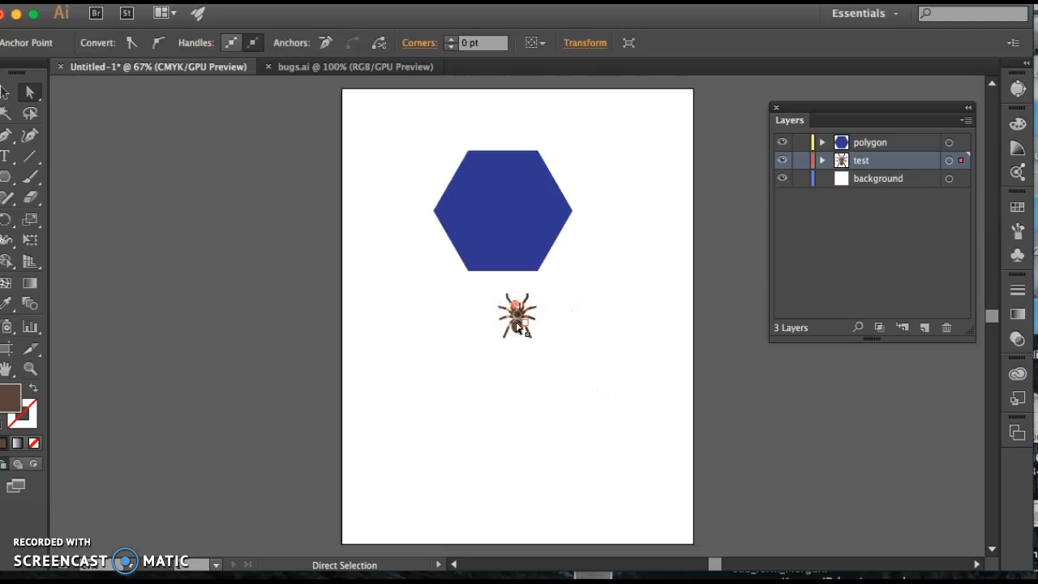
click(517, 322)
click(515, 323)
click(515, 328)
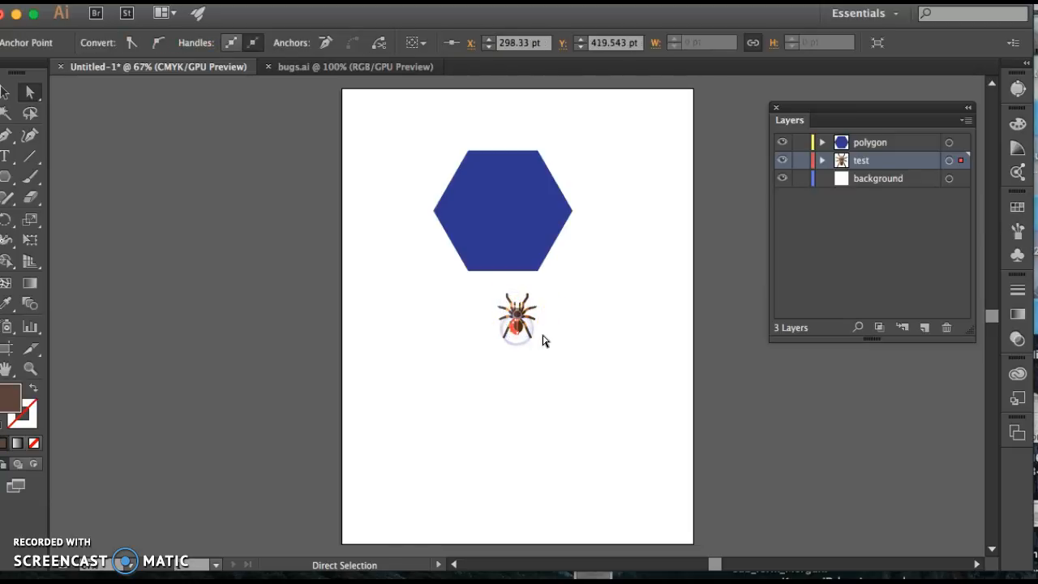
click(552, 327)
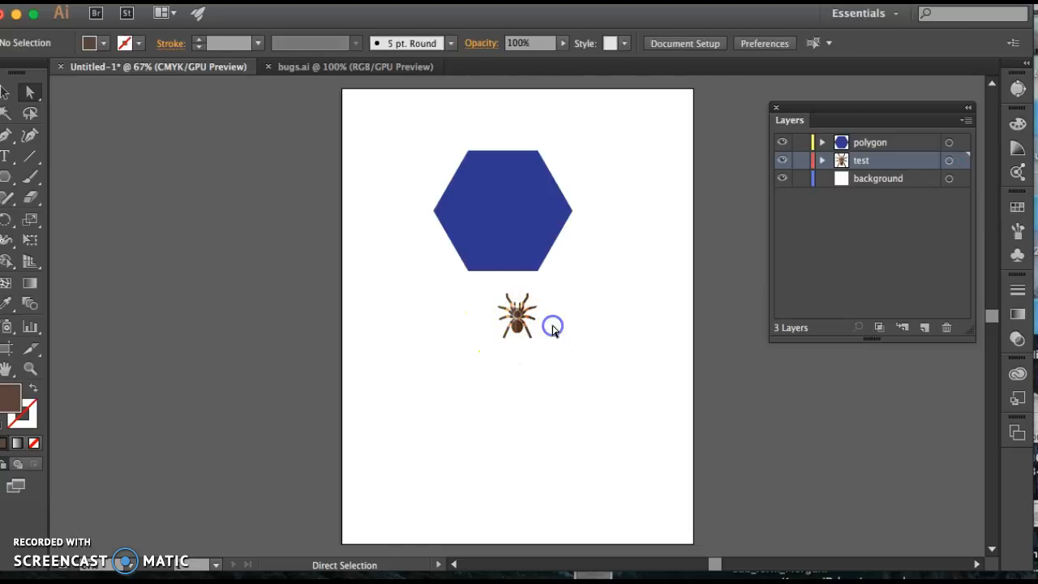
click(6, 93)
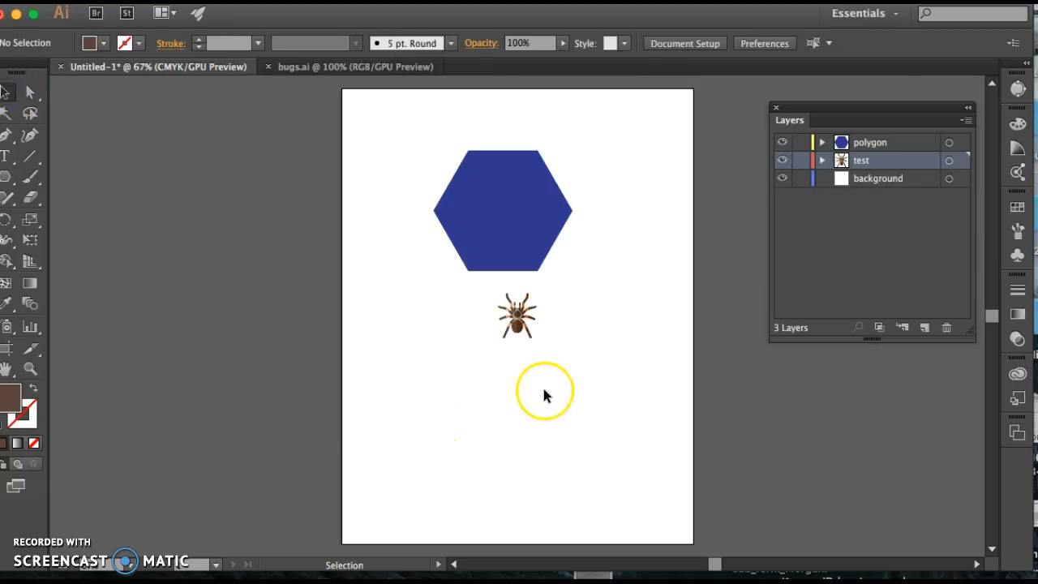
drag(553, 381, 485, 288)
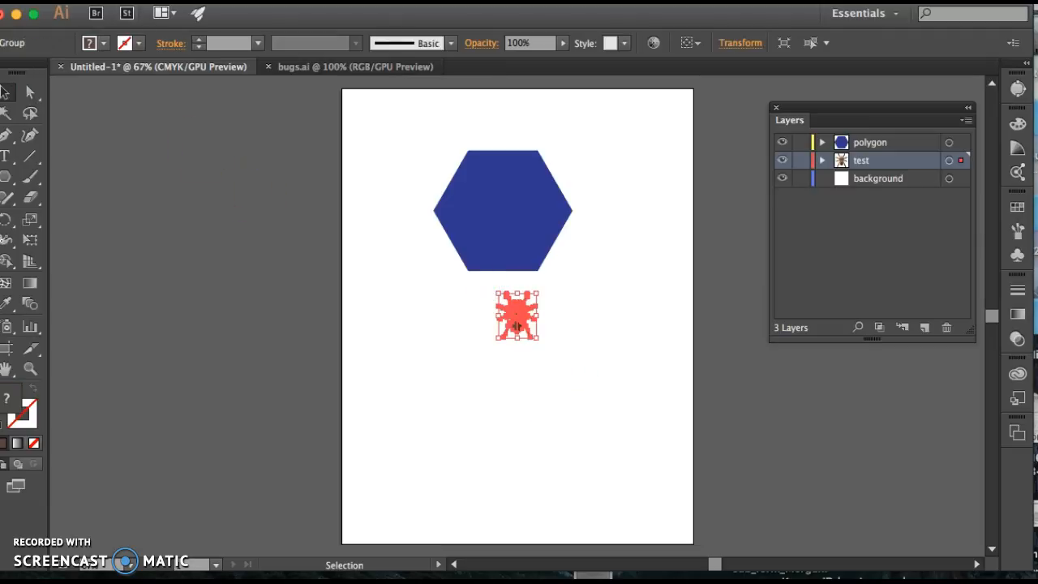
click(221, 1)
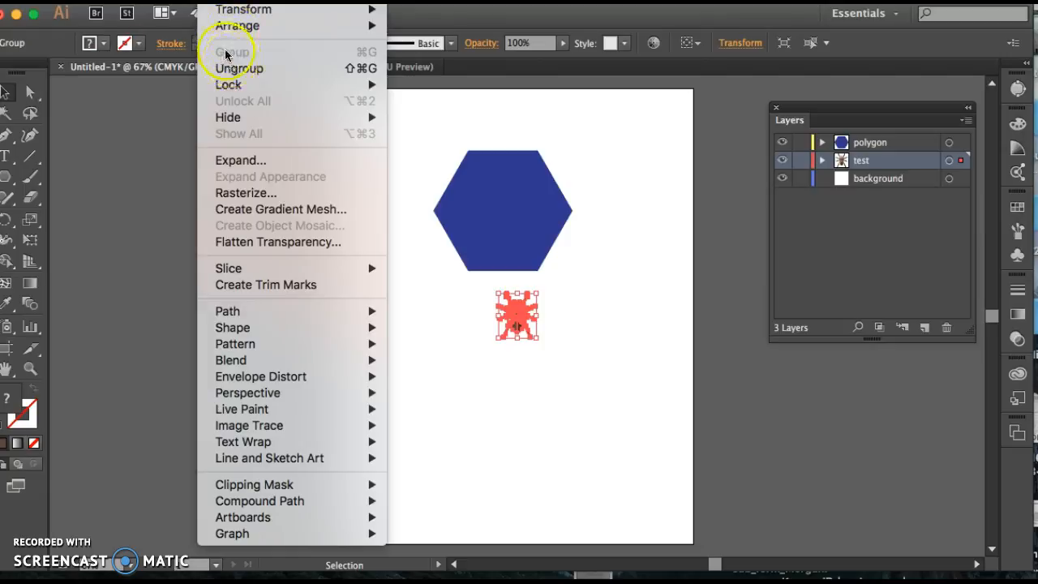
click(221, 1)
click(220, 1)
click(221, 1)
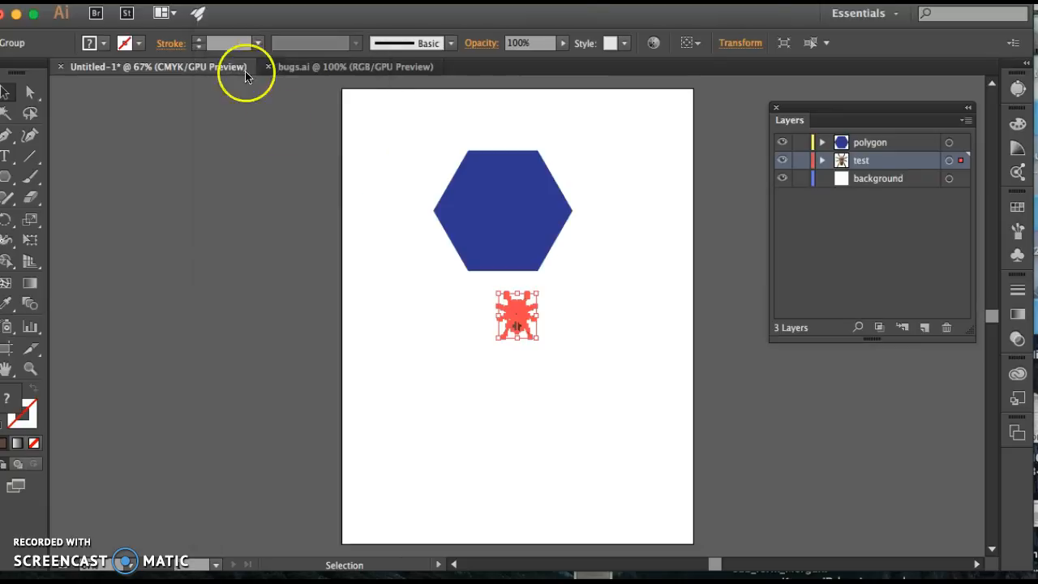
click(561, 374)
Select the whole spider, ungroup it, and group all its parts again as one object
drag(544, 339, 476, 287)
click(221, 1)
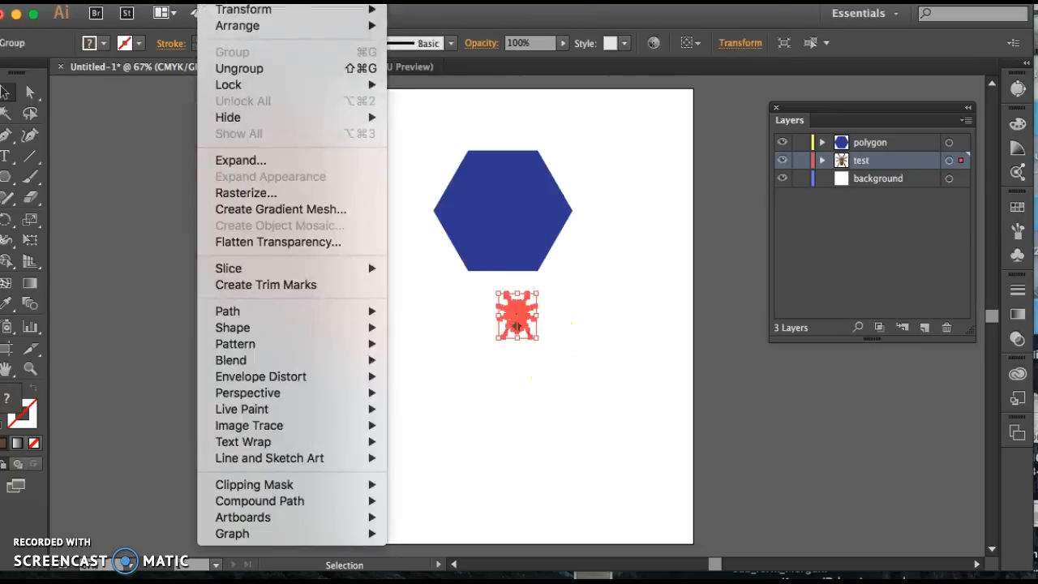
click(228, 68)
click(220, 1)
click(227, 52)
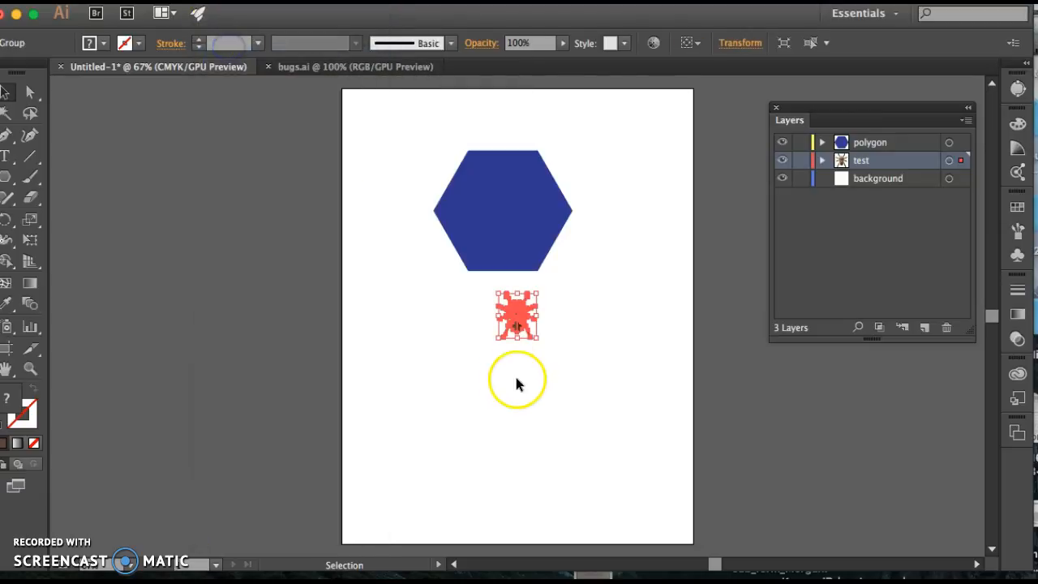
Test selecting the grouped spider, then move it onto the centre of the blue hexagon
click(563, 357)
drag(528, 331, 479, 288)
click(606, 385)
click(516, 322)
click(585, 365)
drag(519, 308, 506, 216)
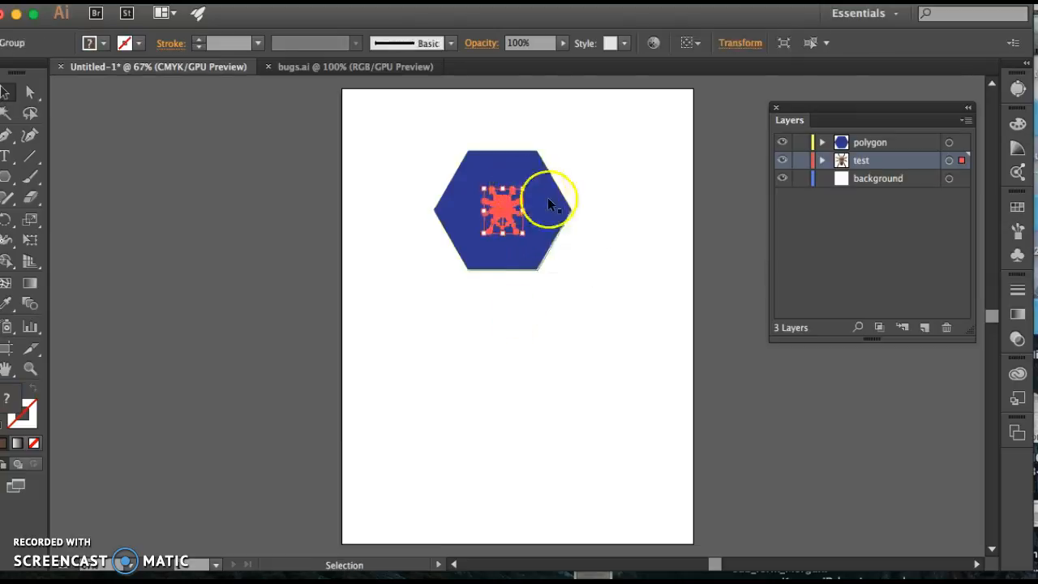
click(609, 310)
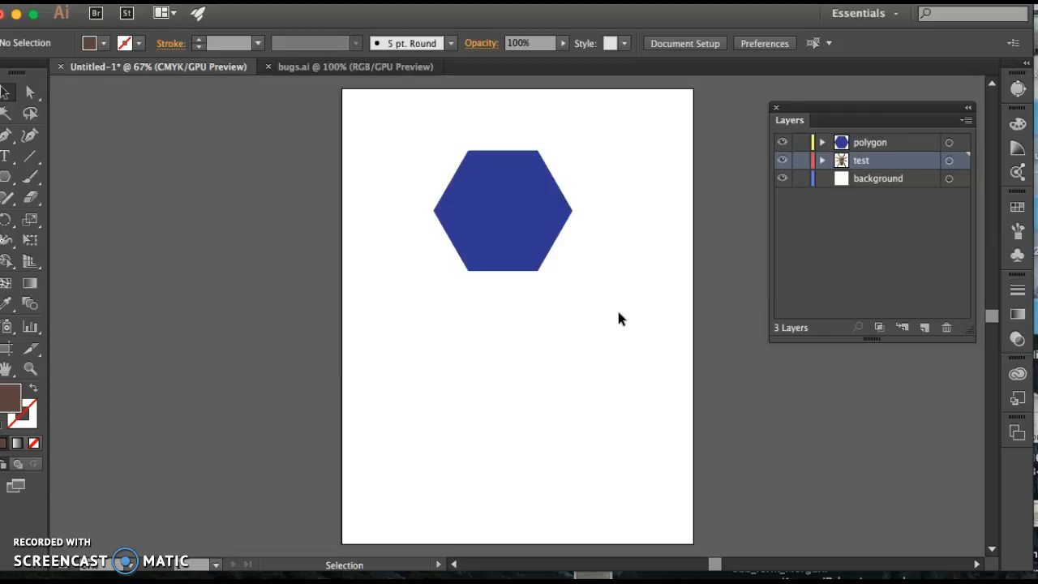
drag(619, 318, 410, 122)
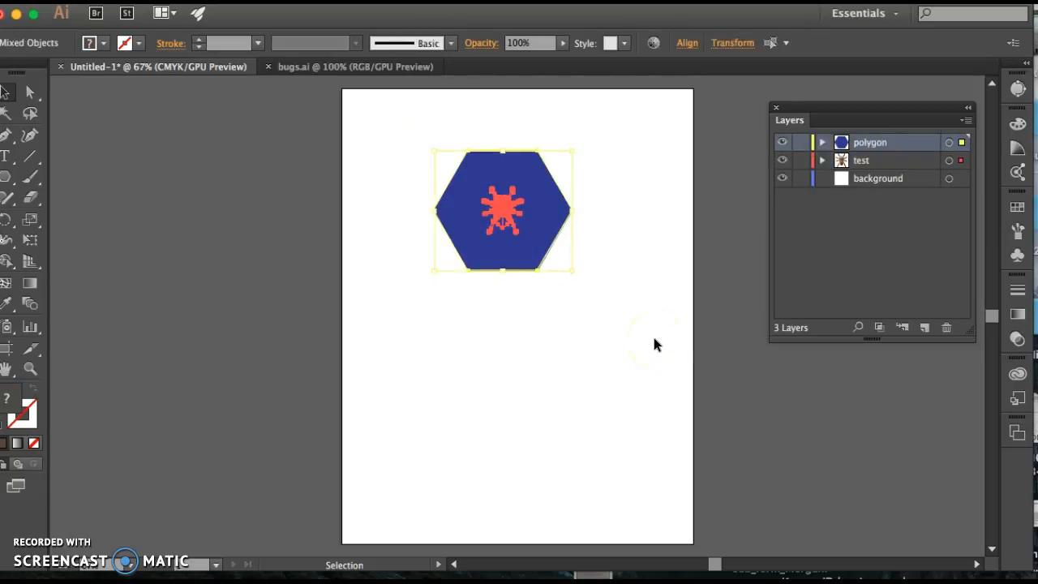
click(616, 297)
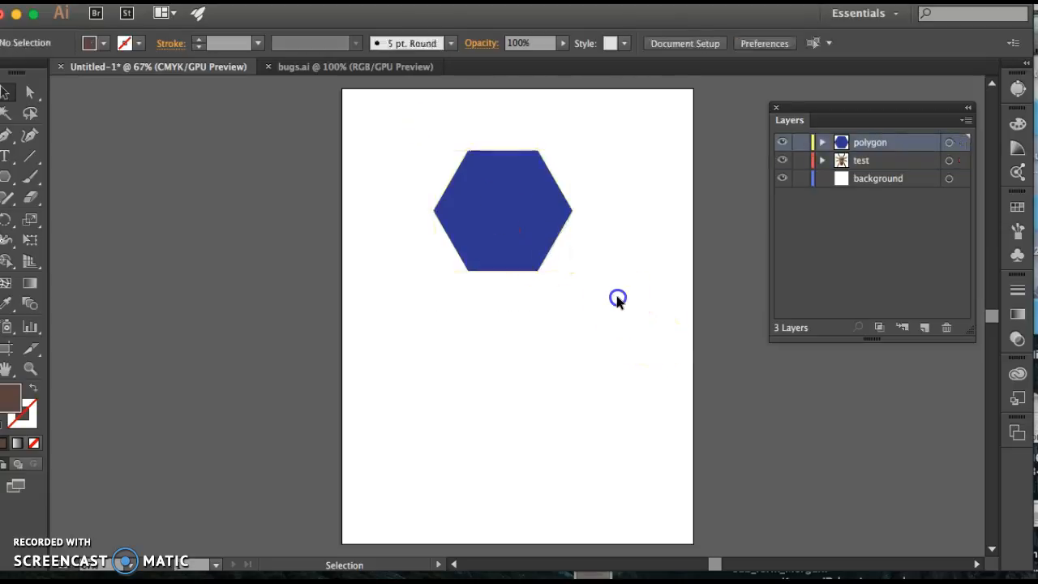
click(876, 142)
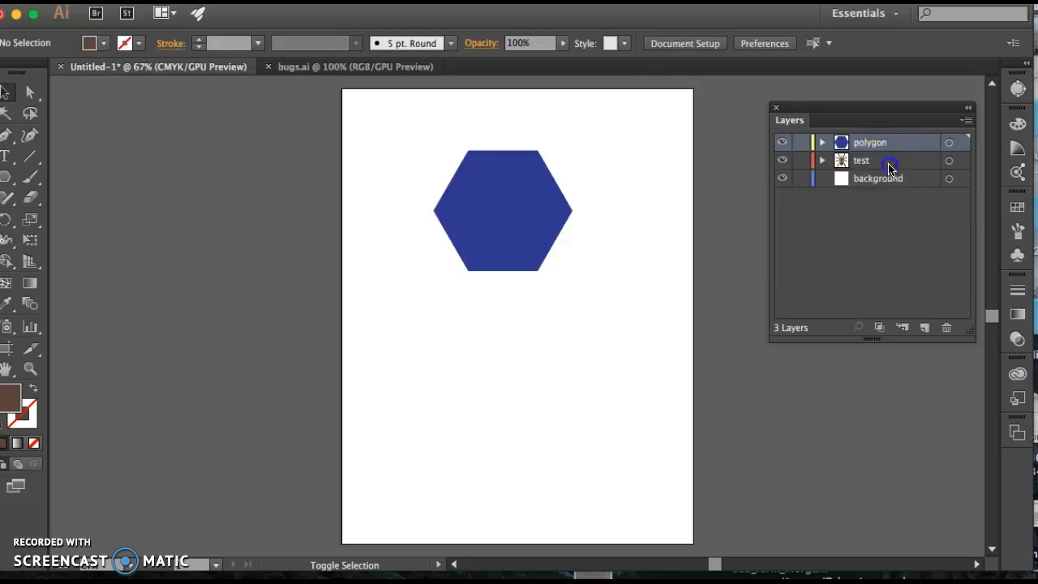
shift+click(889, 167)
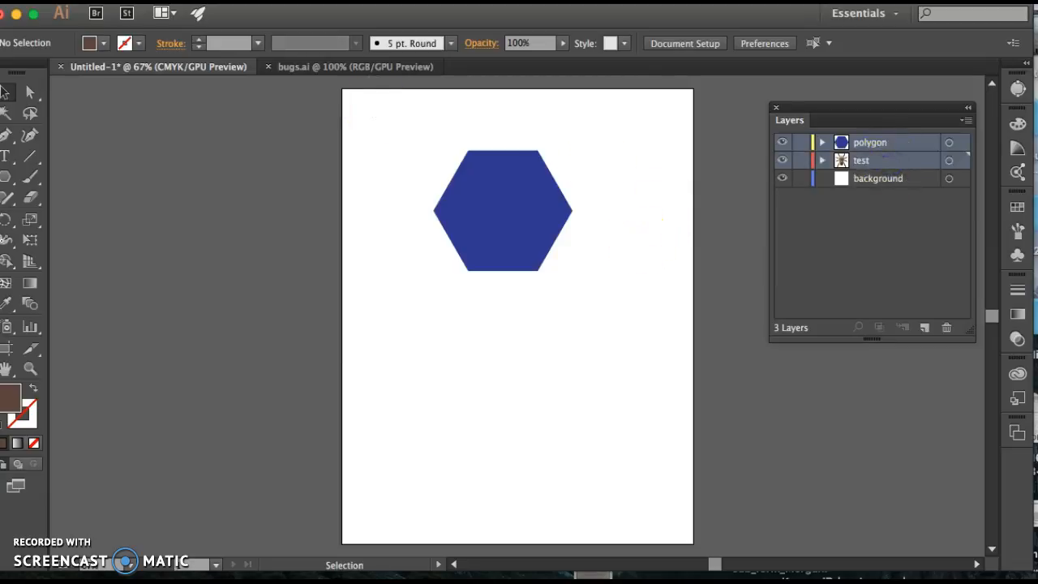
click(220, 1)
click(221, 1)
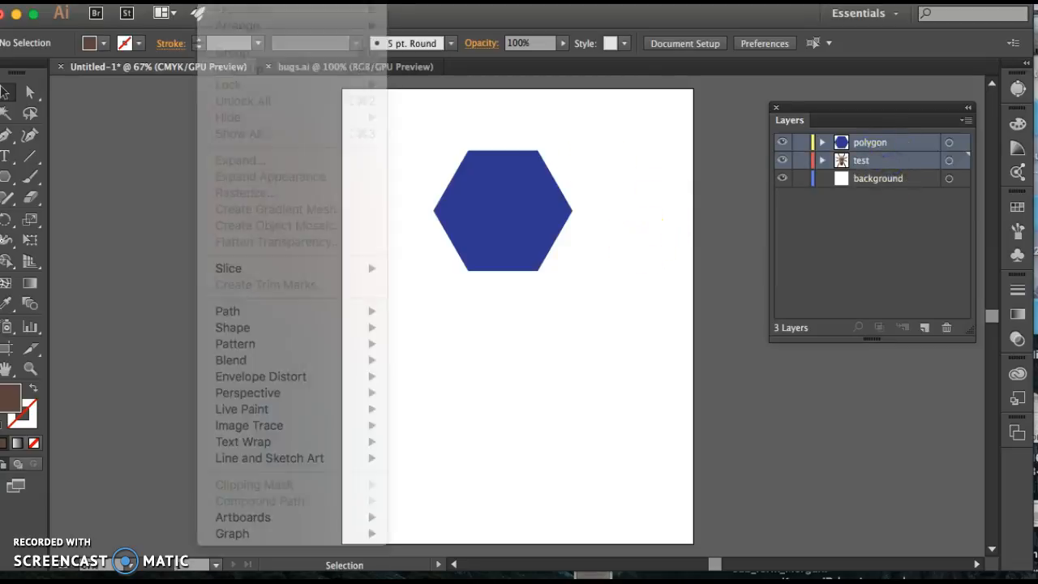
Select the hexagon together with the spider and make a clipping mask from them
drag(433, 137, 415, 137)
click(195, 12)
click(220, 1)
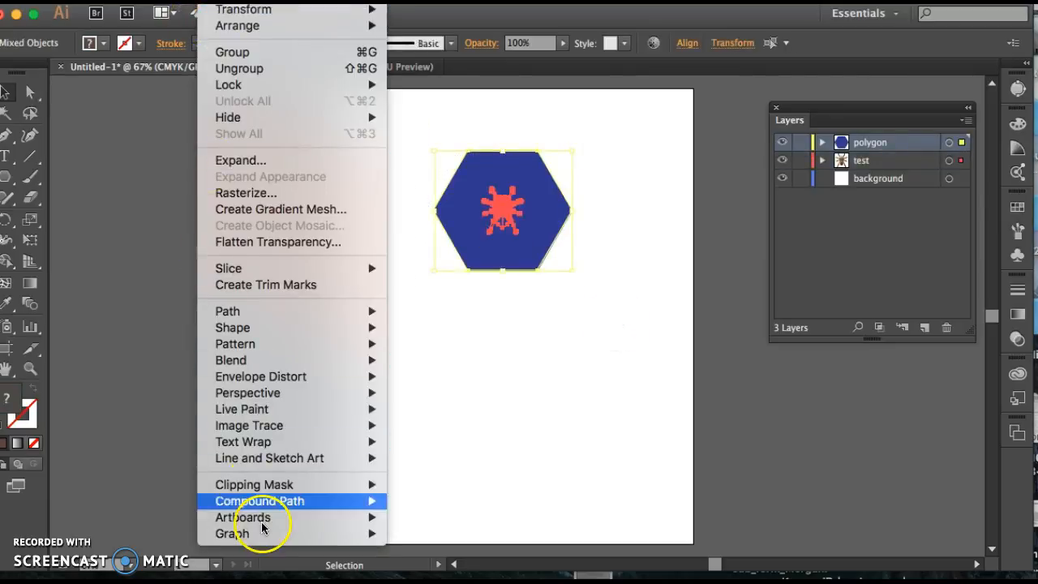
mouse_move(248, 486)
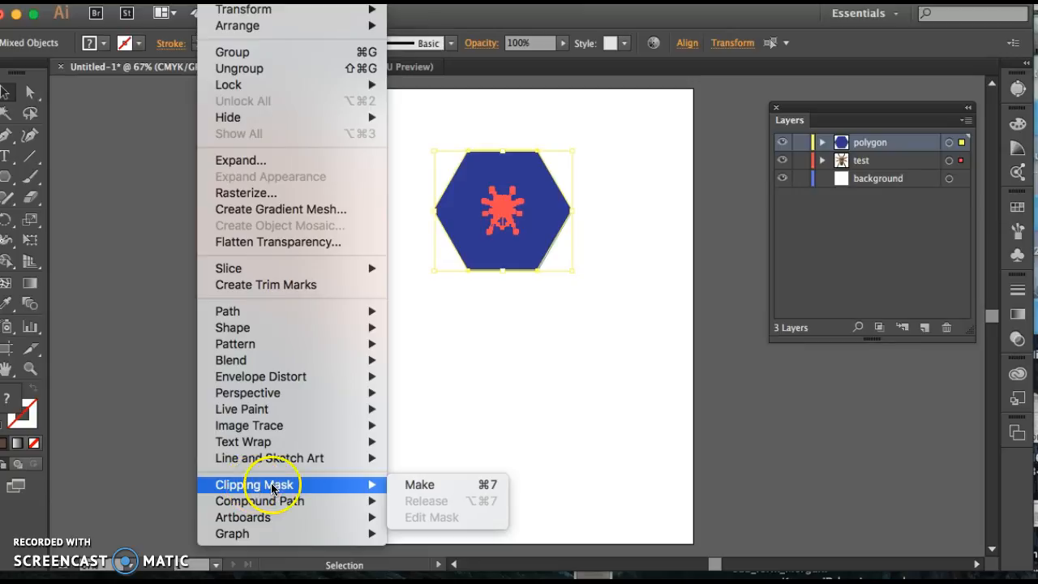
click(431, 487)
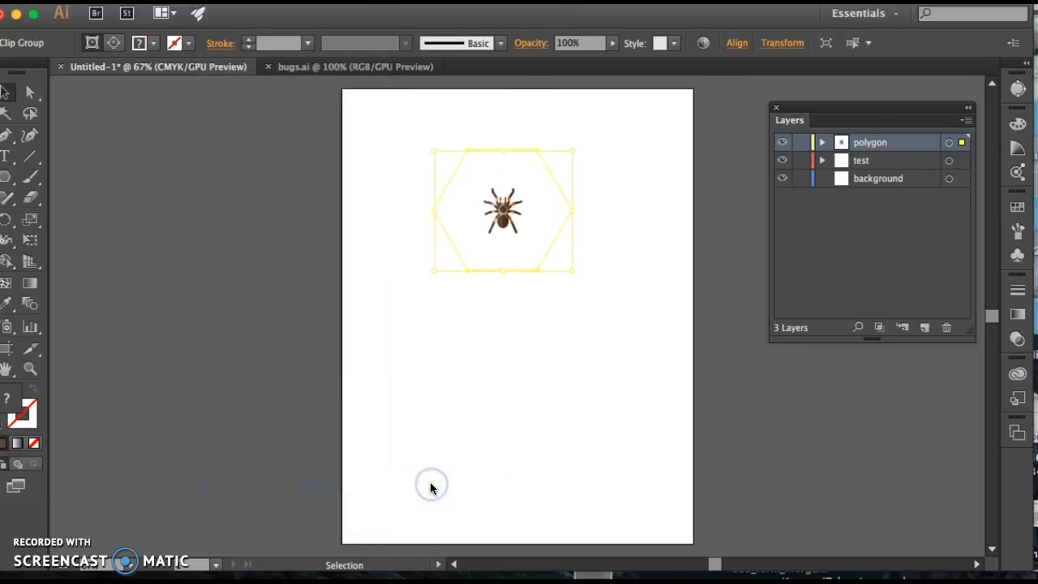
Check how the clipped spider is selected, then undo the clipping mask and the spider's move onto the hexagon
click(621, 324)
click(505, 220)
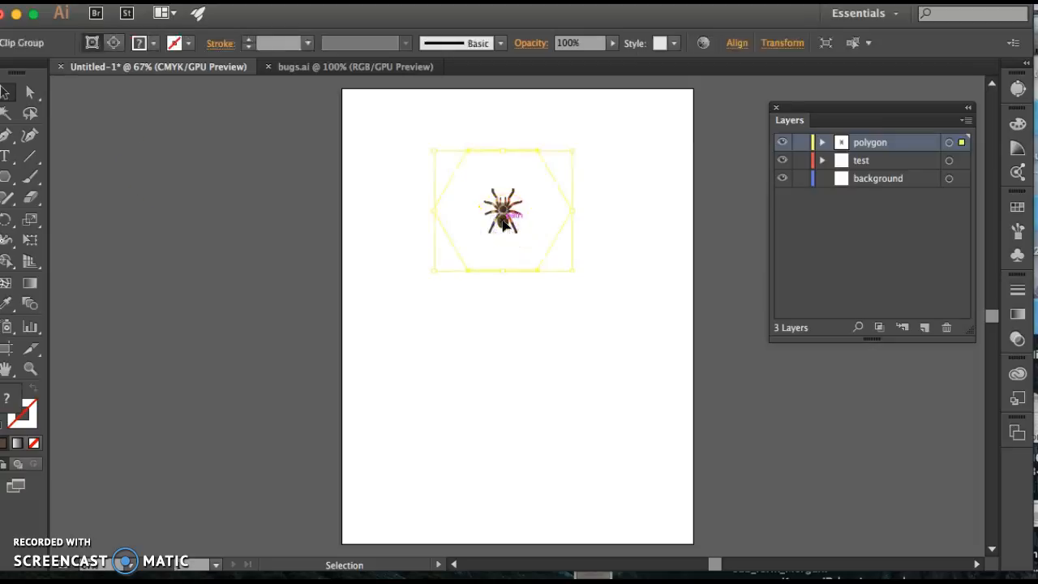
click(31, 93)
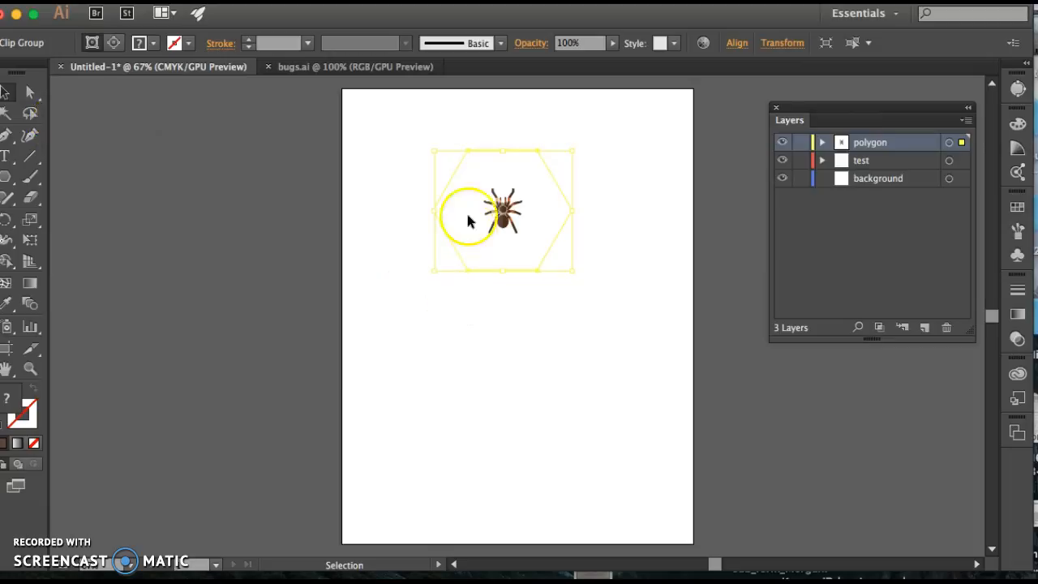
click(512, 334)
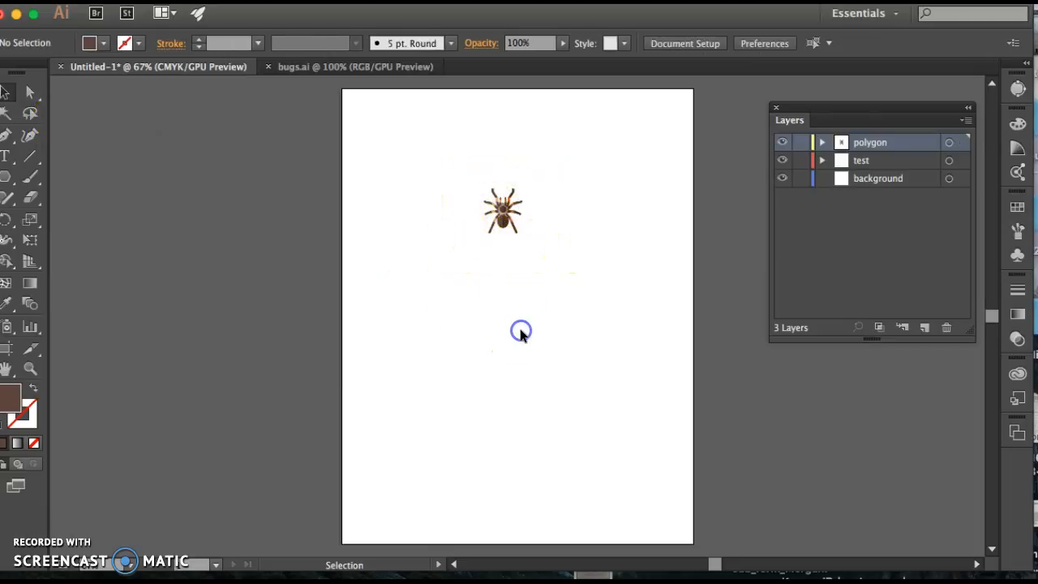
key(super+a)
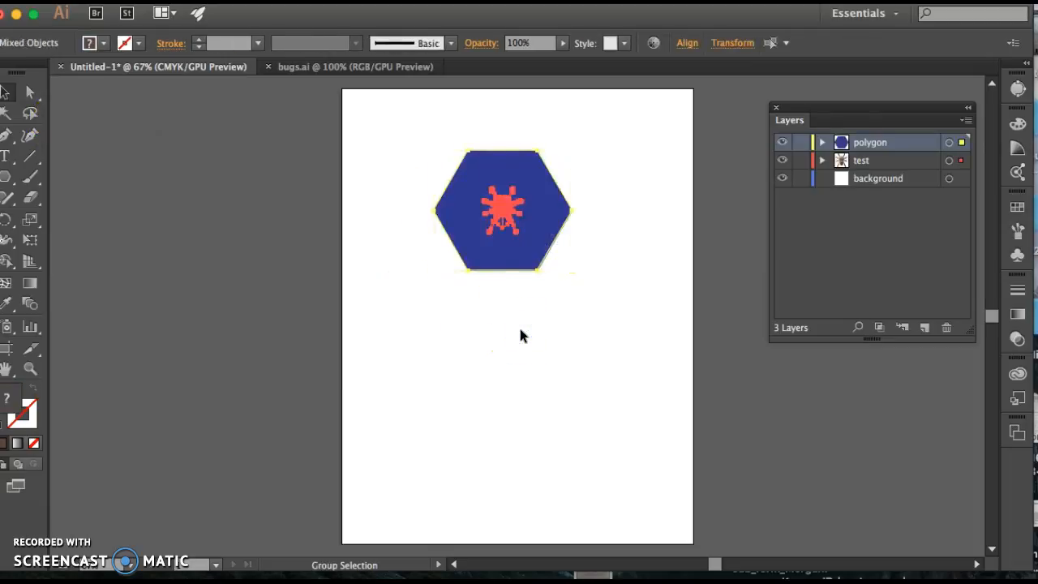
key(super+z)
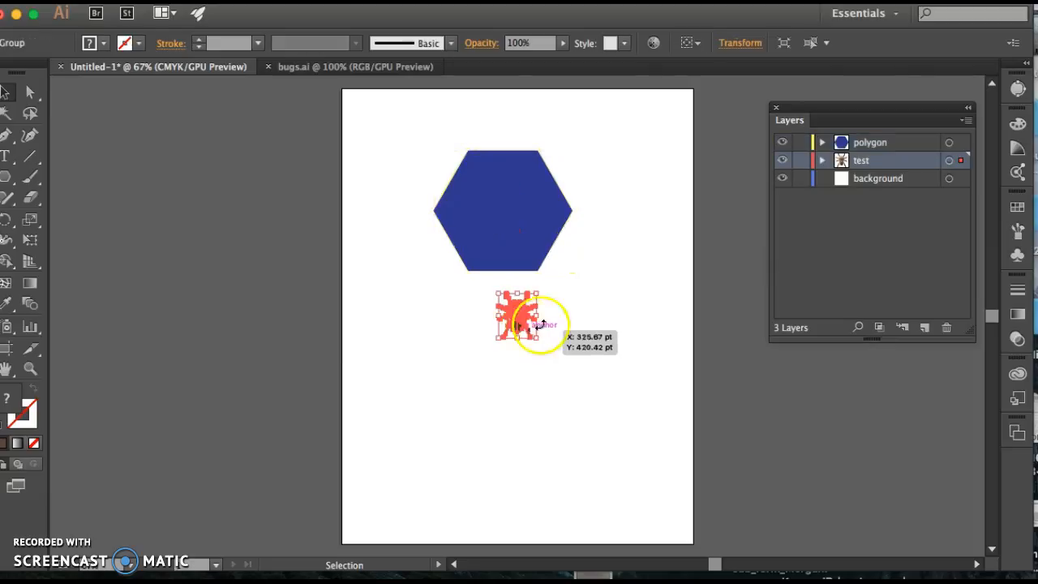
Ungroup the spider and group all its parts again as one object
click(237, 2)
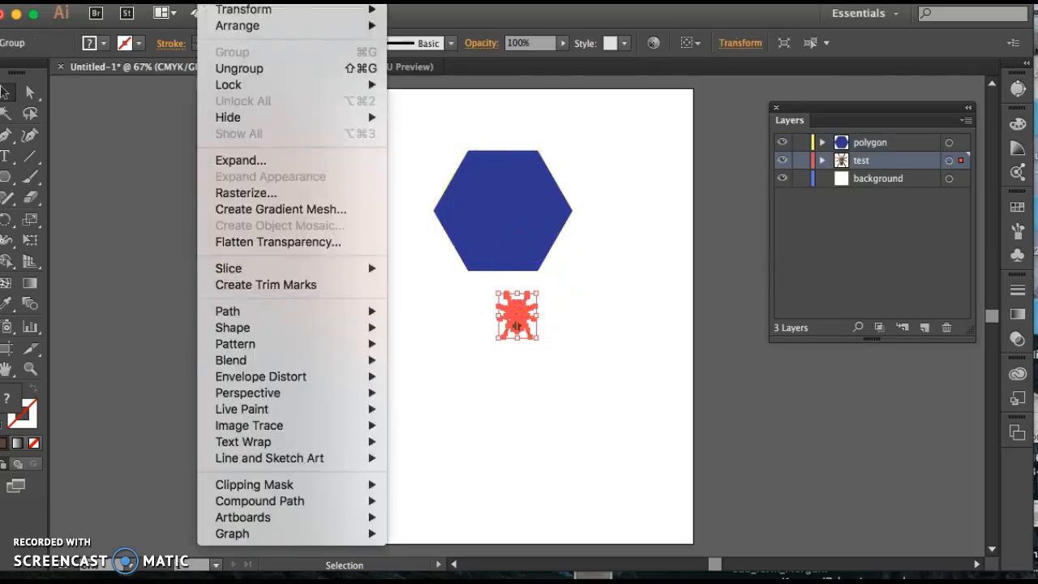
click(239, 69)
click(236, 2)
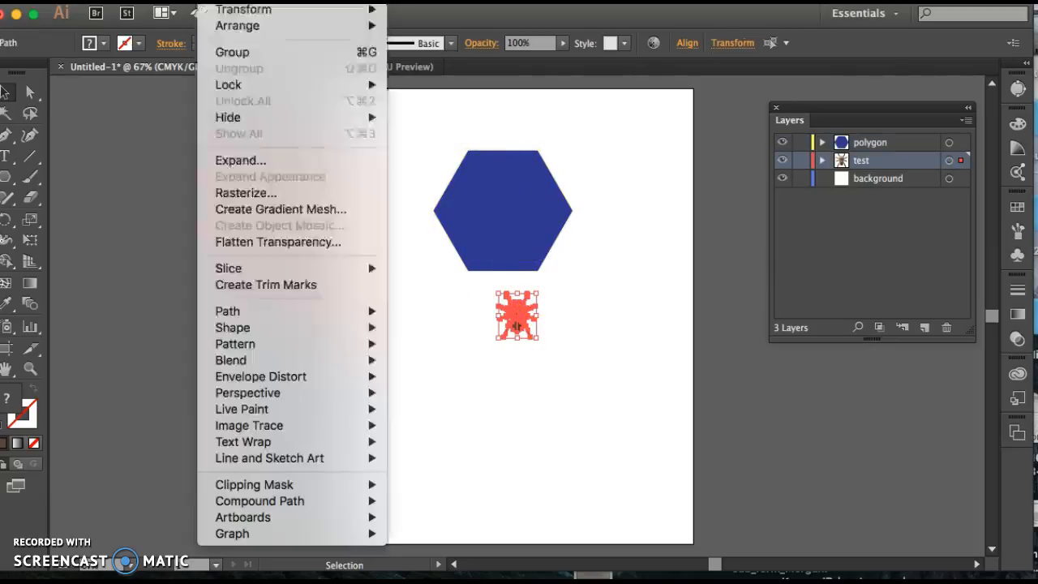
click(232, 52)
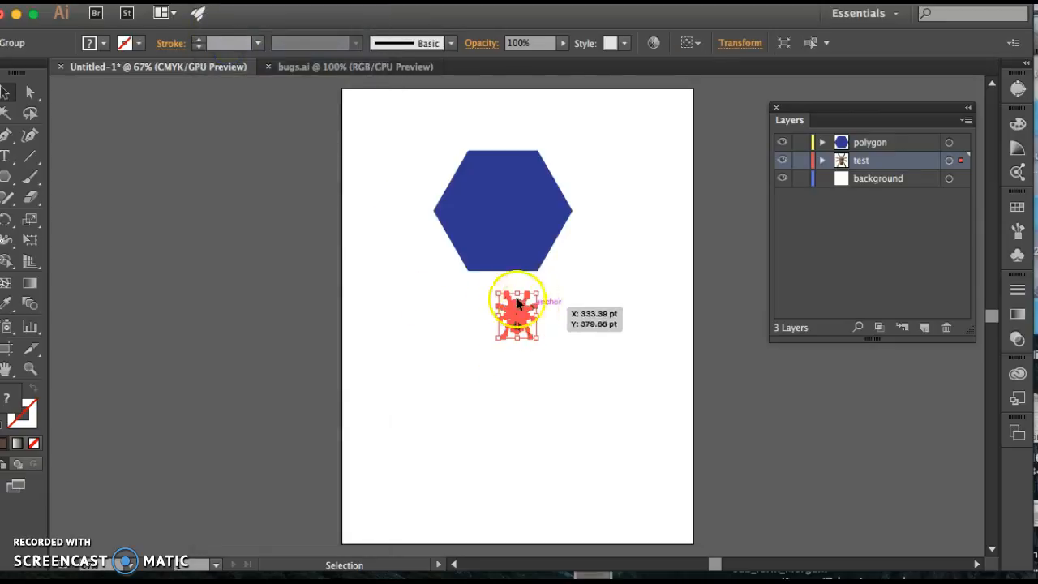
Enlarge the spider so it overlaps the hexagon's lower-left edges, then clip it to the hexagon with a clipping mask
drag(495, 290, 411, 185)
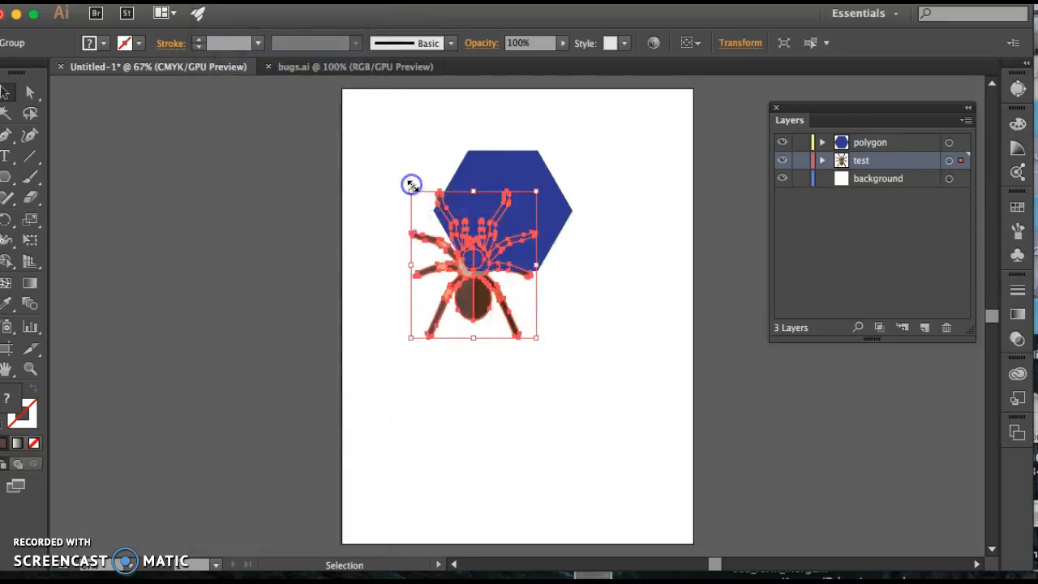
drag(480, 299, 494, 274)
drag(594, 329, 359, 134)
click(215, 2)
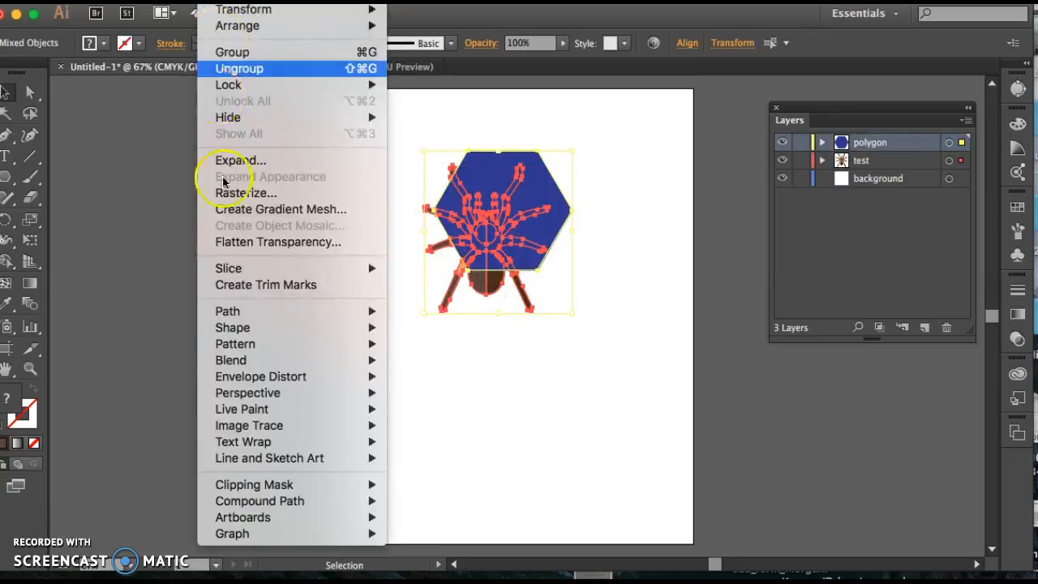
mouse_move(294, 488)
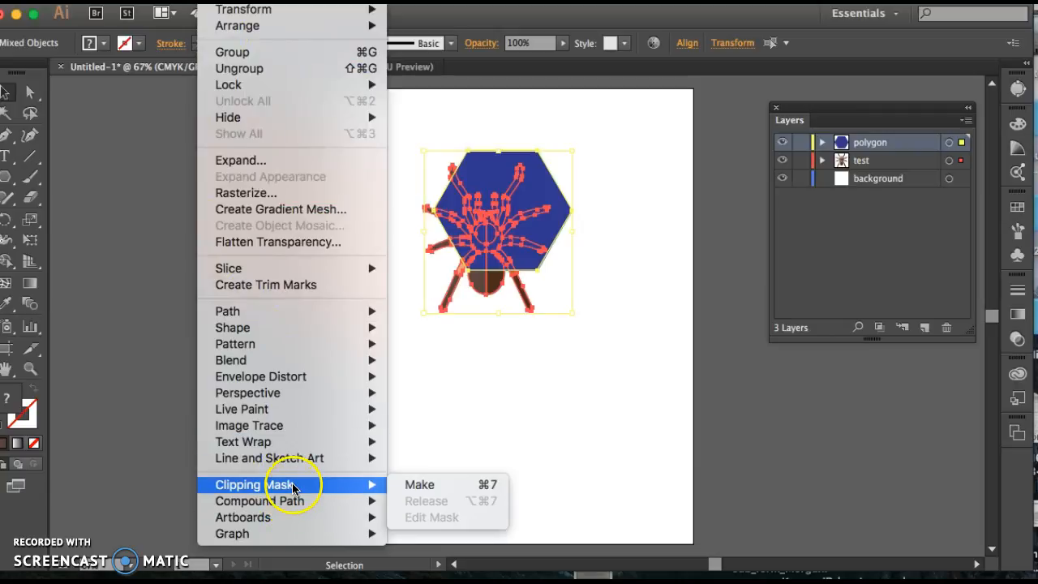
click(415, 485)
click(579, 339)
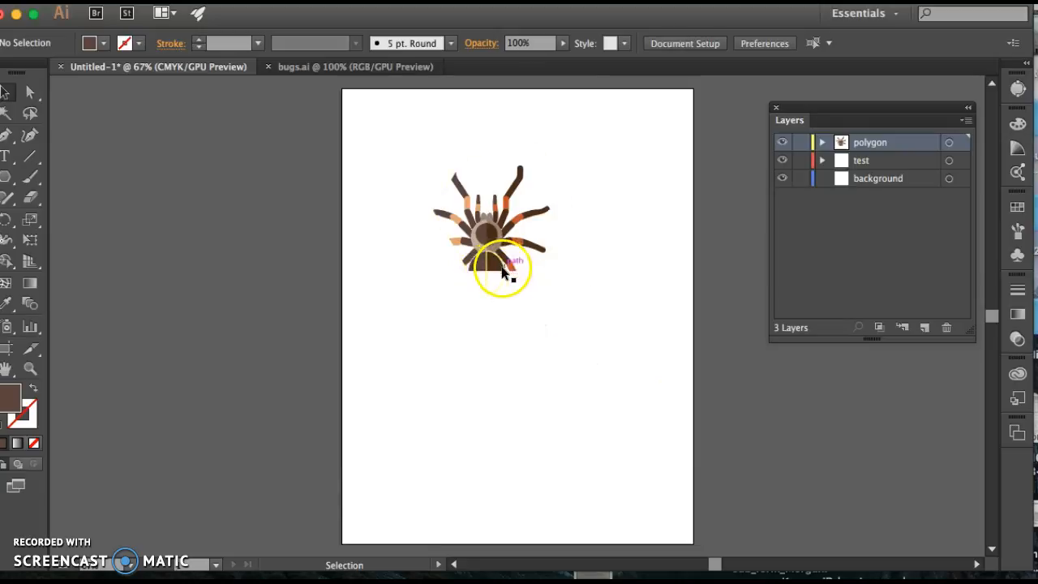
Try reshaping the hexagonal mask at its lower-left corner point, undo the reshaping, and check the selection of a single body part
click(539, 156)
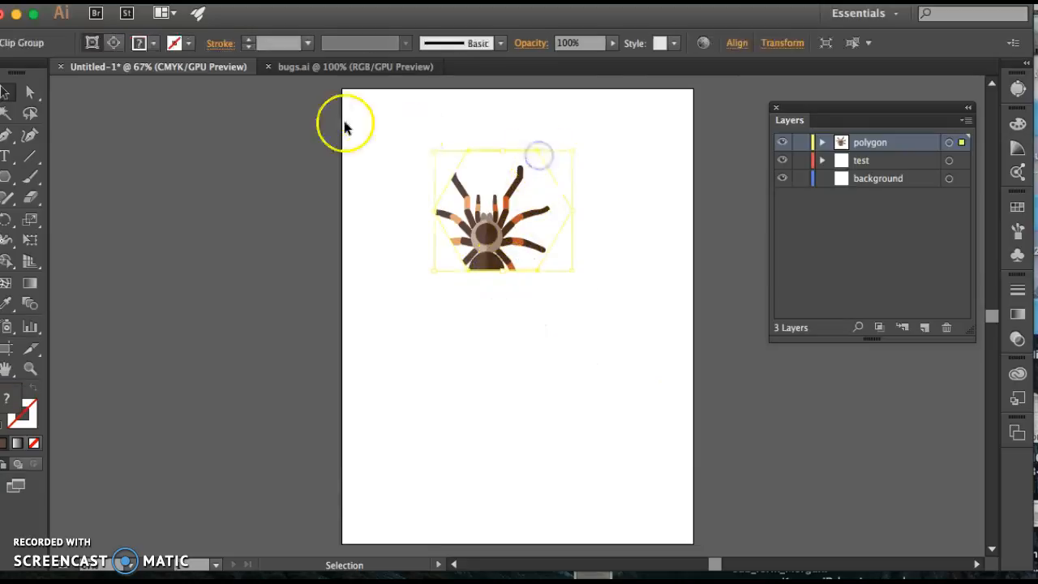
click(31, 93)
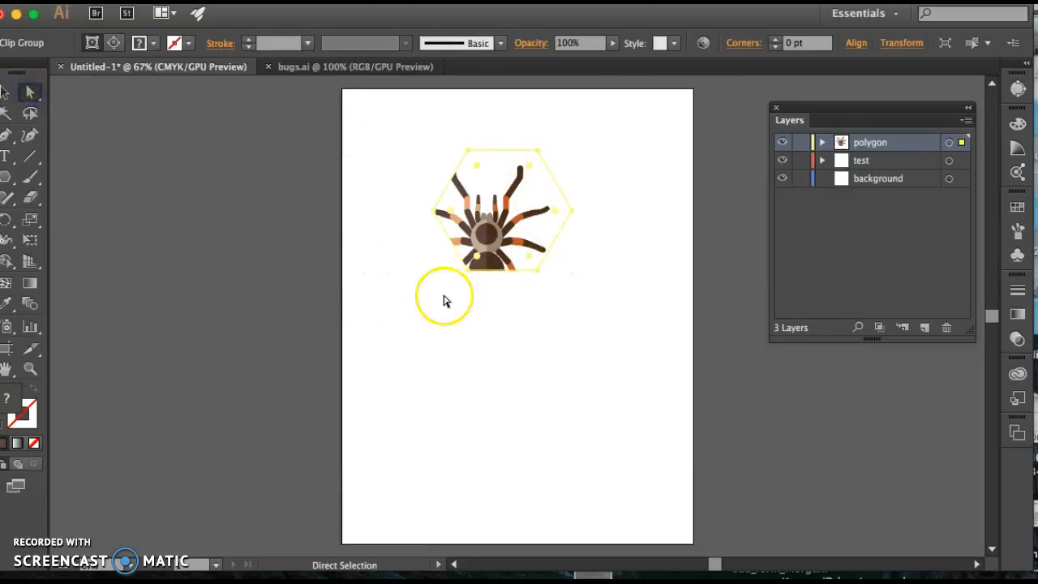
drag(469, 273, 437, 297)
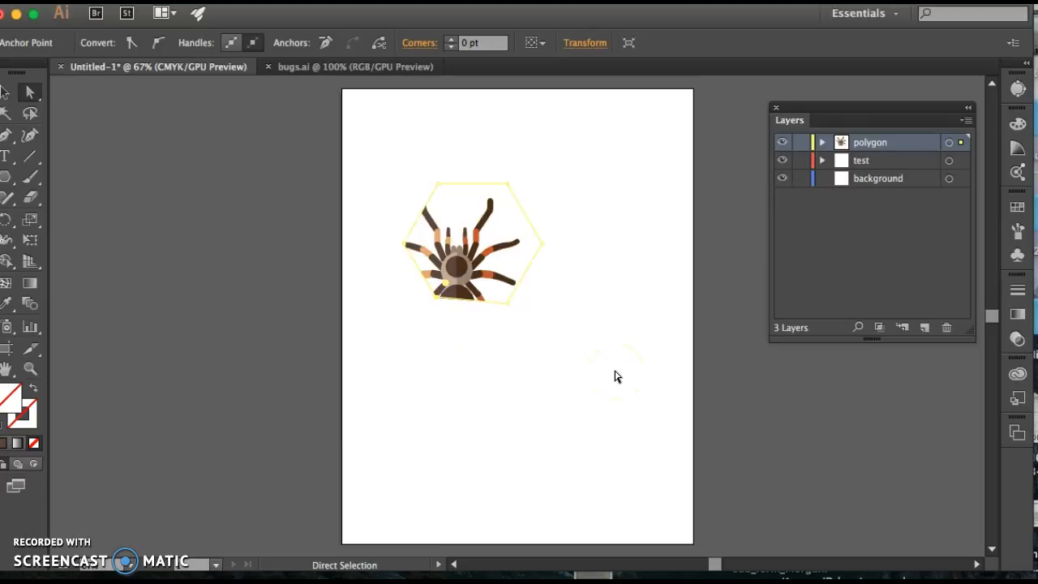
key(super+z)
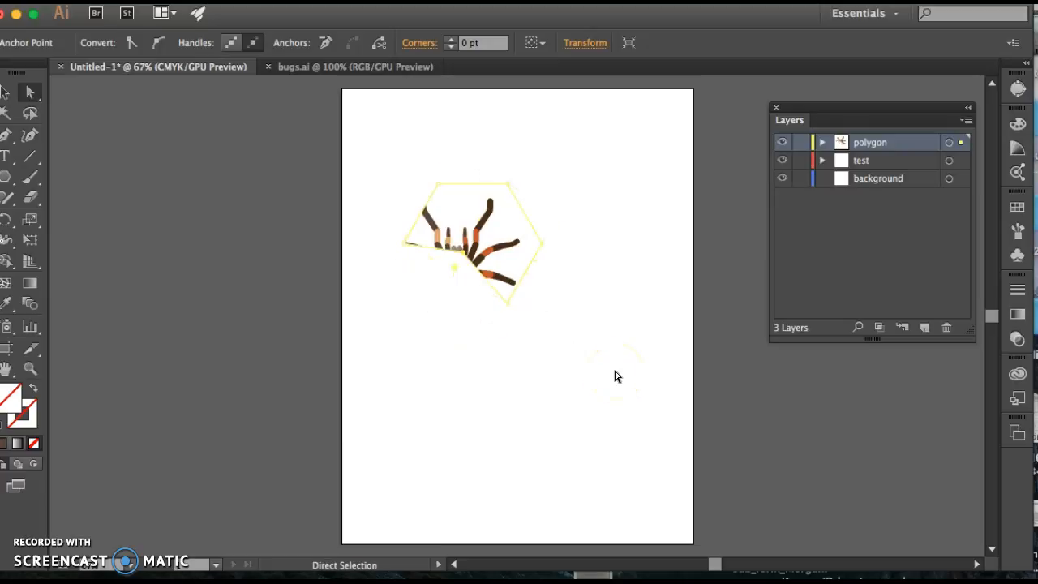
key(super+z)
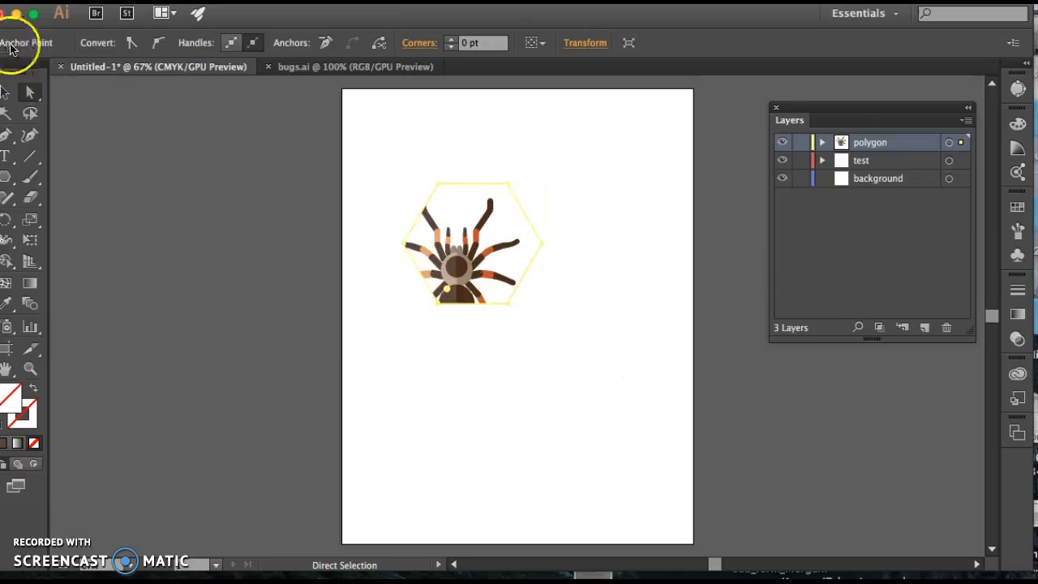
click(461, 266)
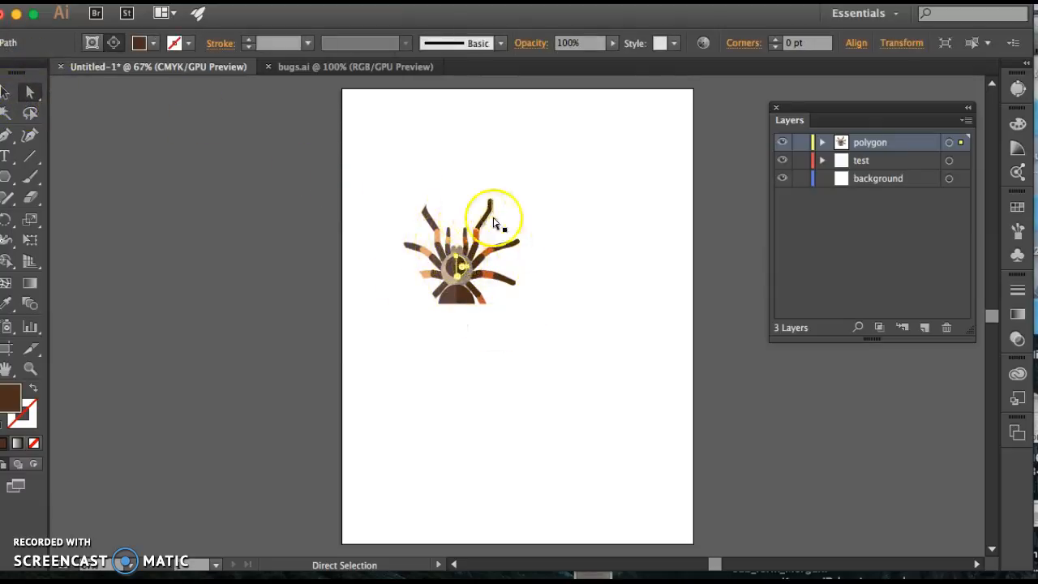
click(520, 137)
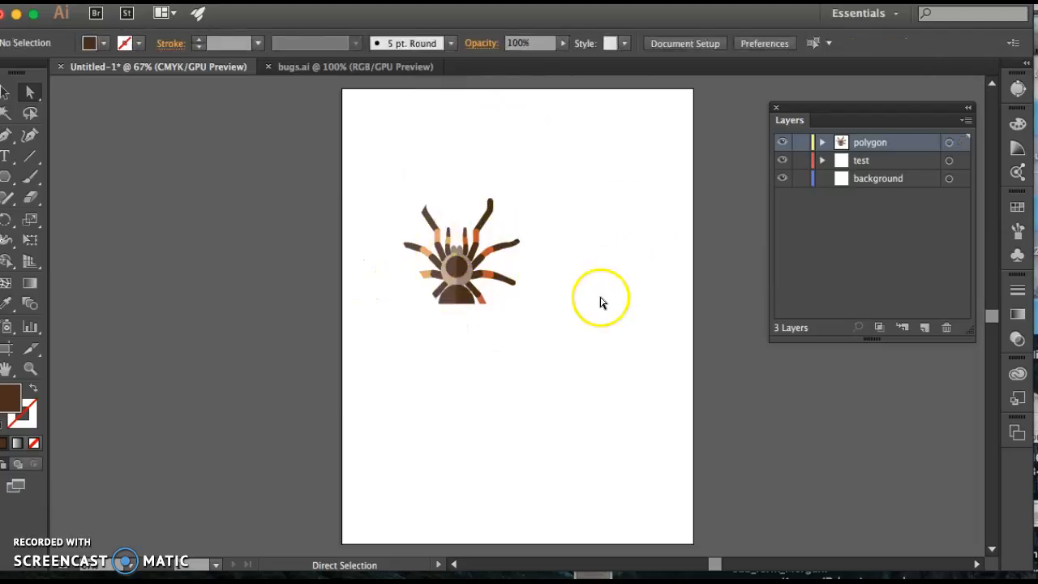
Select the clipped spider, include the test layer in the layer selection, and try to release the clipping mask
click(8, 91)
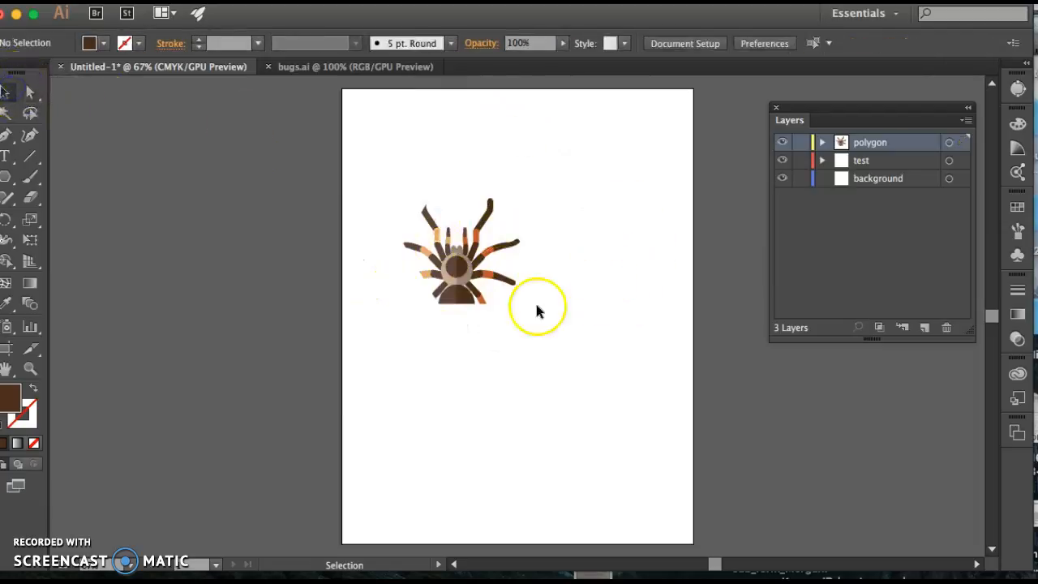
drag(584, 362, 343, 143)
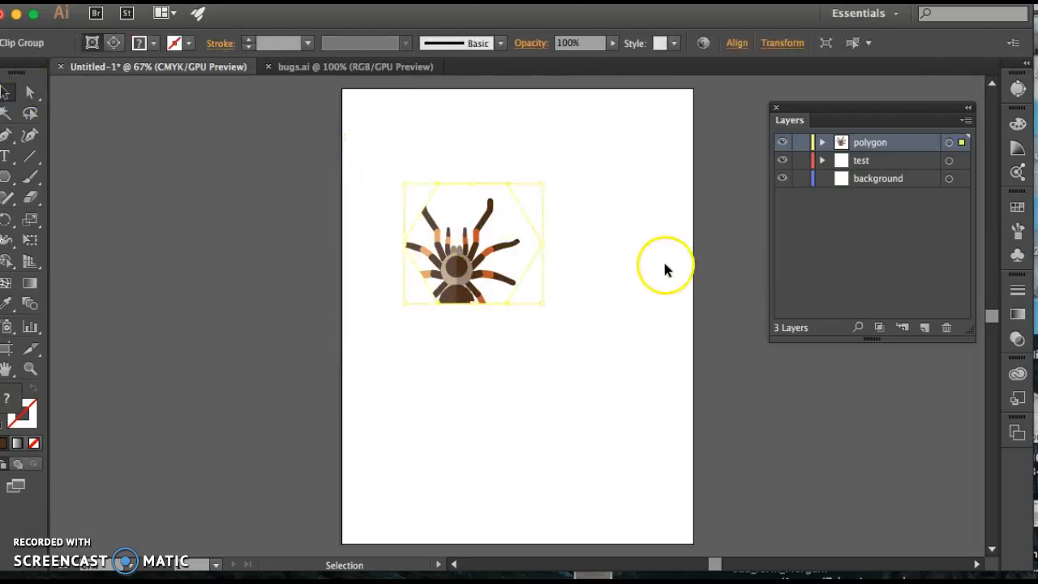
shift+click(873, 162)
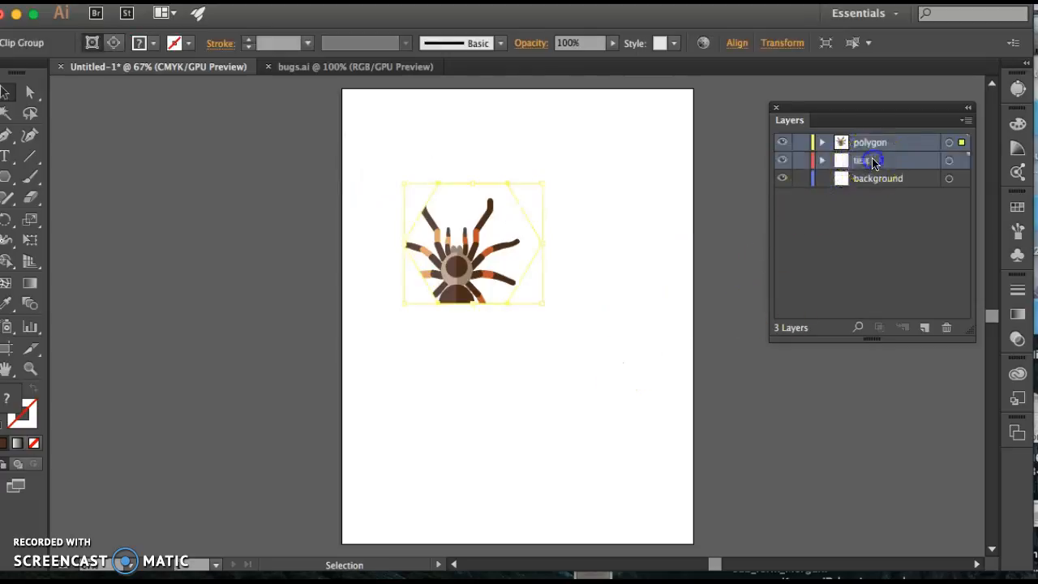
click(218, 2)
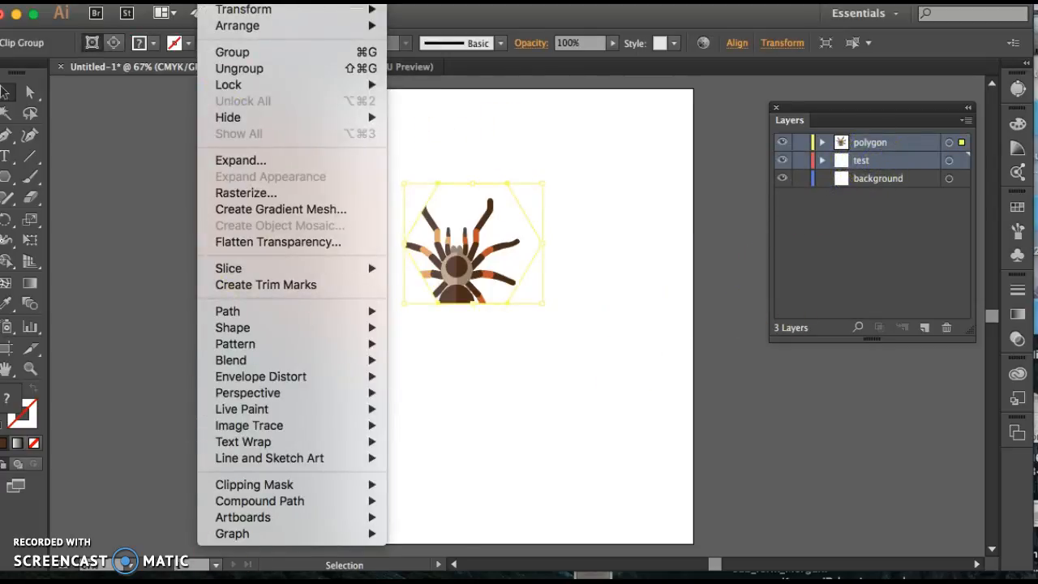
mouse_move(251, 487)
click(435, 503)
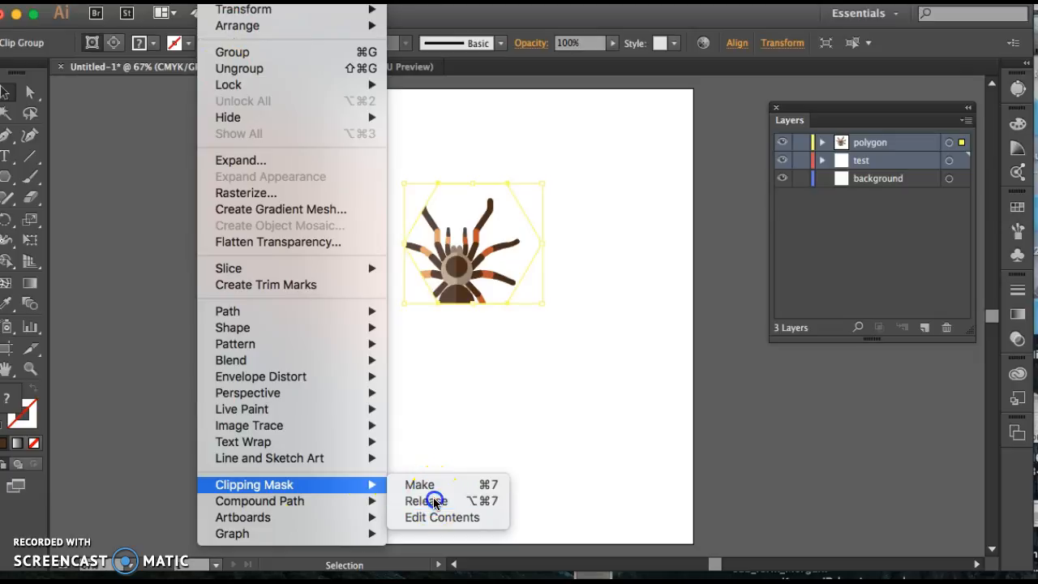
click(685, 321)
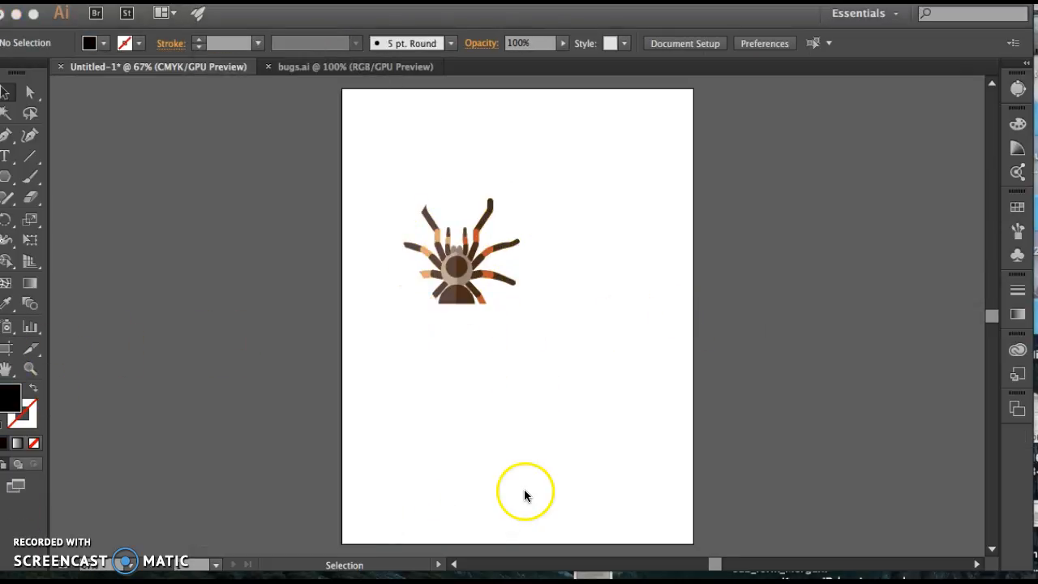
Move the clipped spider to the upper-left corner of the artboard and deselect it
click(493, 340)
drag(568, 148, 369, 391)
drag(490, 296, 442, 224)
click(635, 349)
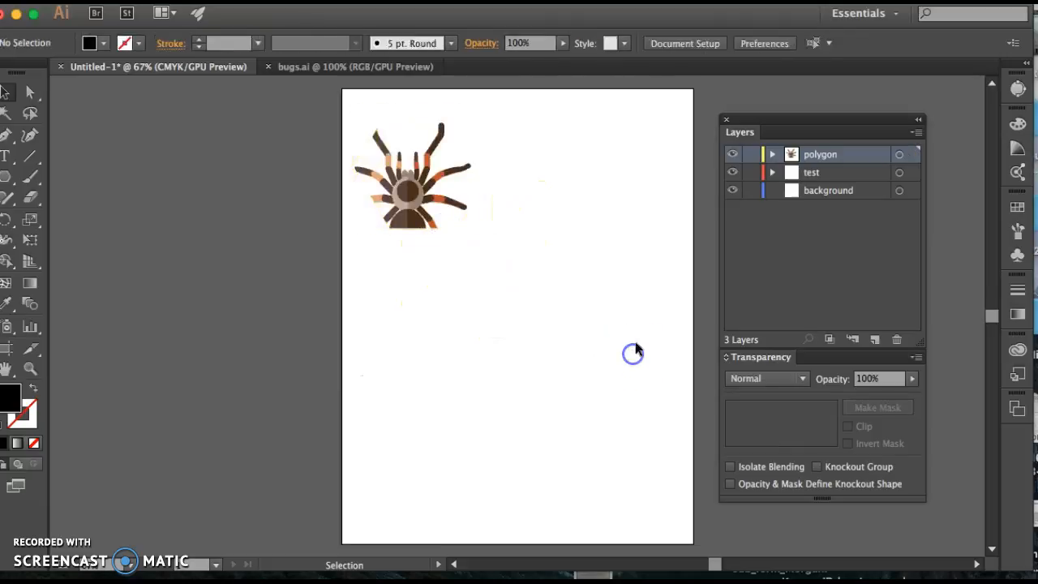
Draw a black square with the Rectangle tool in the empty lower-right area of the artboard
drag(9, 174, 70, 173)
drag(465, 315, 590, 441)
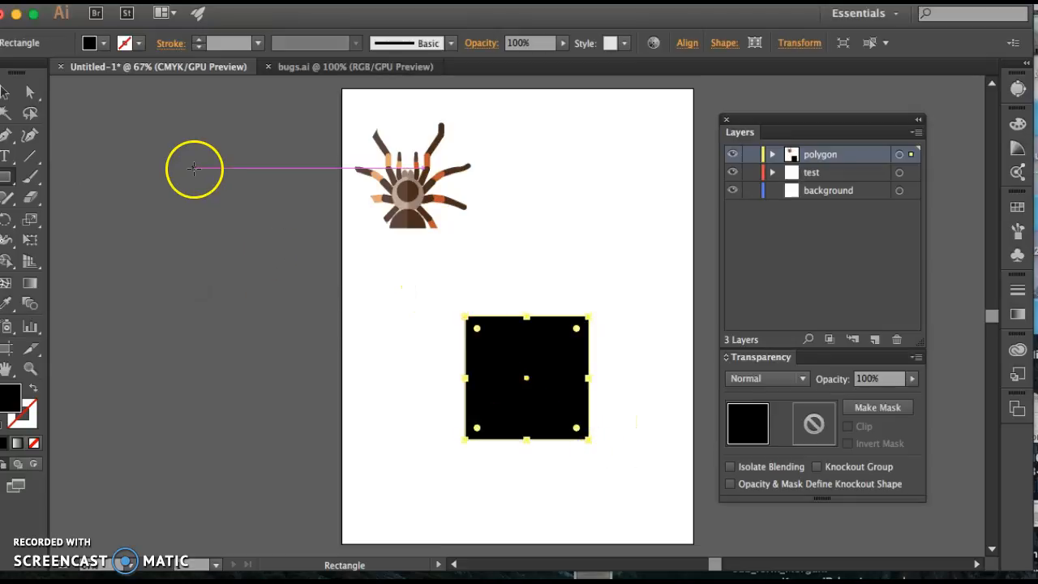
Shift the black square slightly to the left and create a new layer named opacity
click(4, 95)
drag(545, 347, 532, 345)
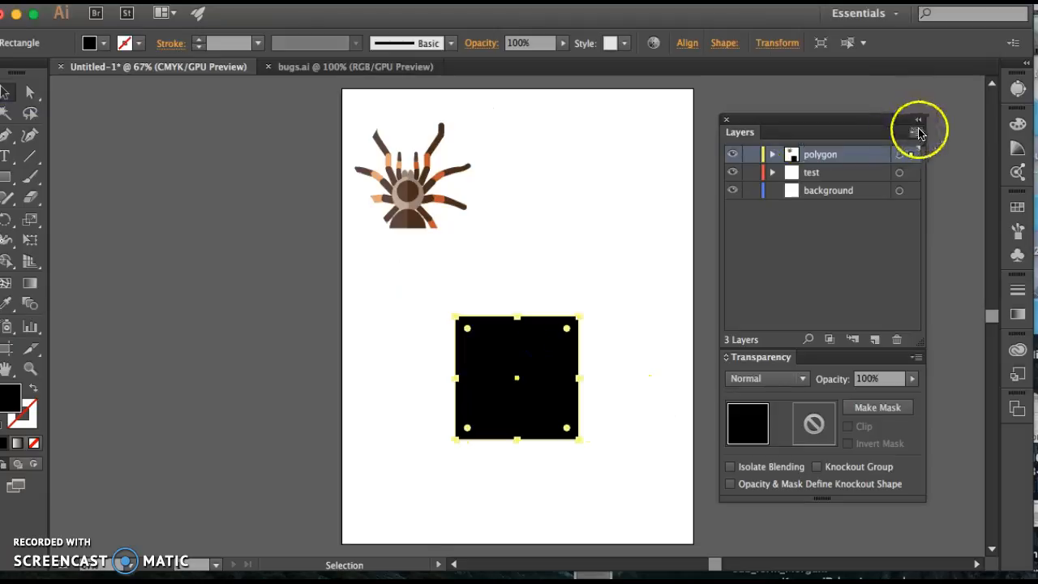
click(915, 131)
click(899, 136)
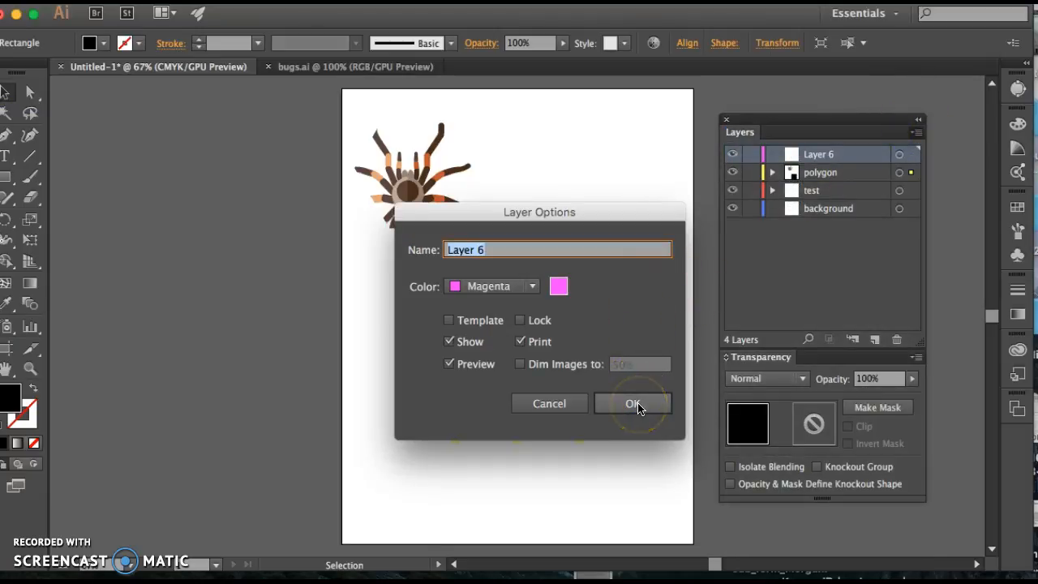
text(opacity)
click(637, 407)
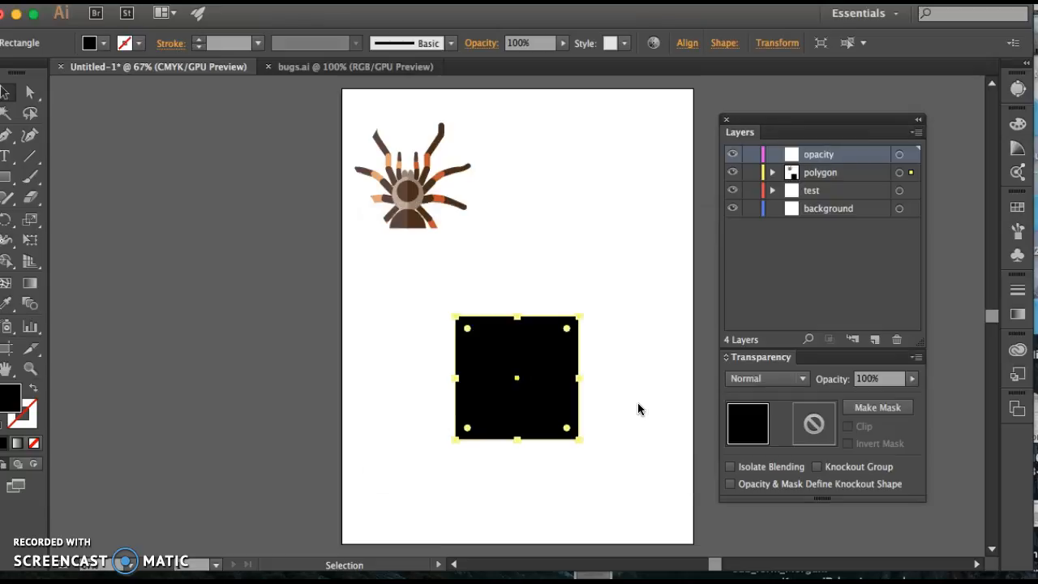
Move the black square from the polygon layer to the opacity layer, and reselect it on the artboard
click(912, 173)
drag(910, 159, 910, 154)
click(621, 454)
click(538, 413)
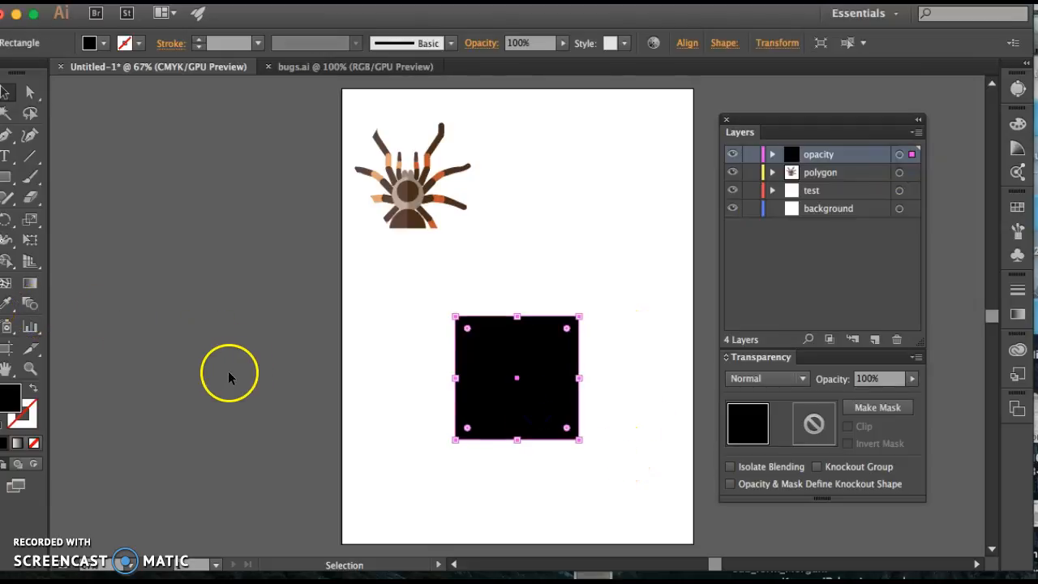
Change the black square's fill to the light green swatch
click(103, 43)
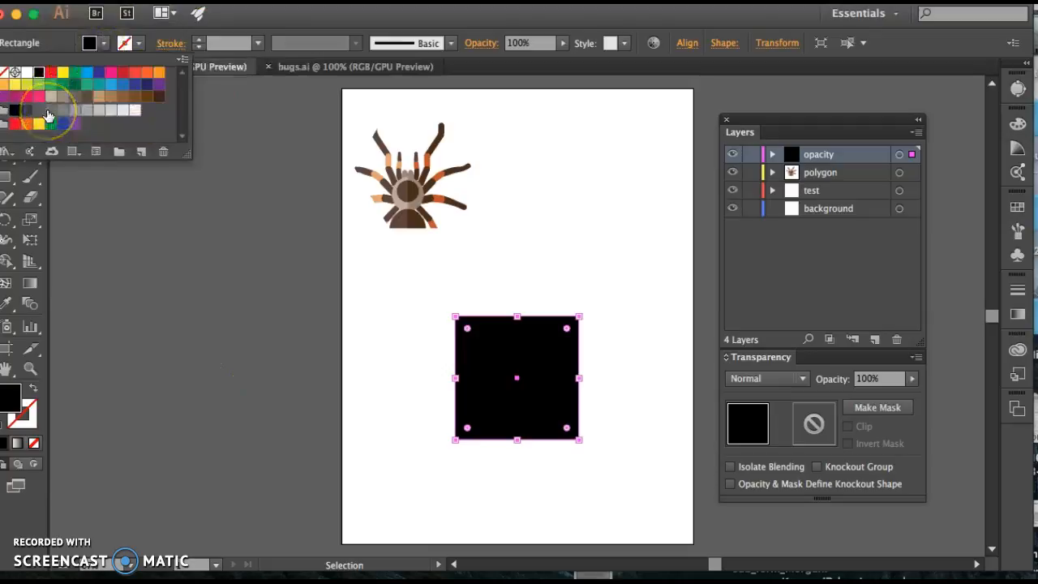
click(39, 83)
click(516, 379)
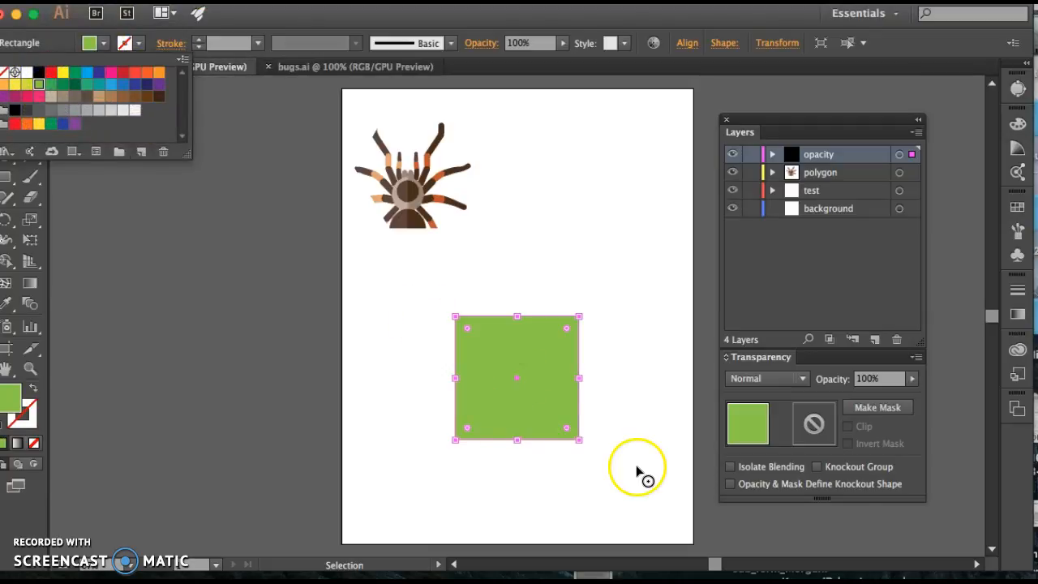
click(641, 474)
click(490, 404)
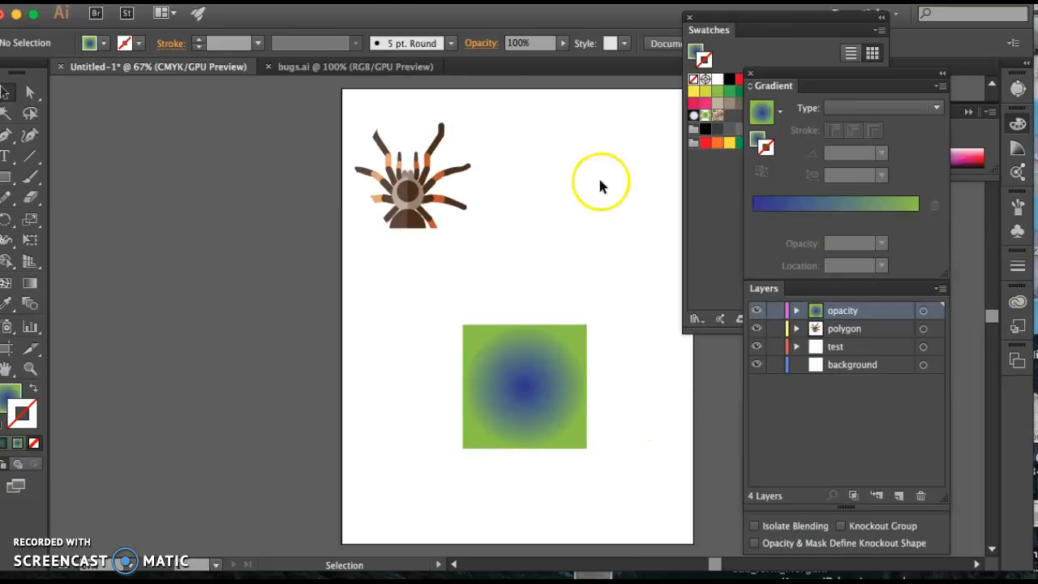
Select the square and try recolouring its radial gradient with a green swatch at the outer stop and a blue swatch at the inner stop
click(414, 5)
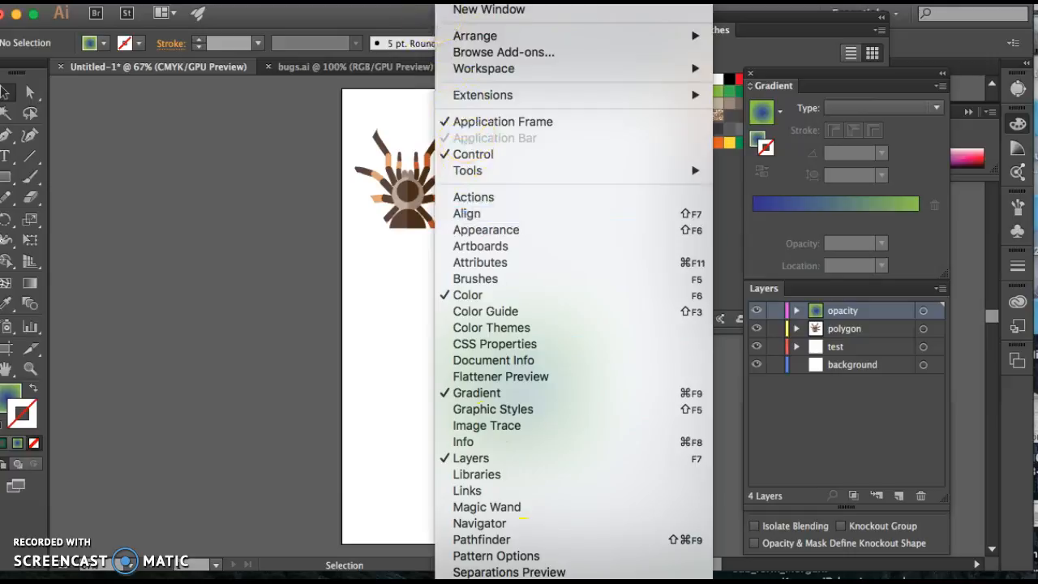
click(806, 68)
click(556, 378)
click(841, 213)
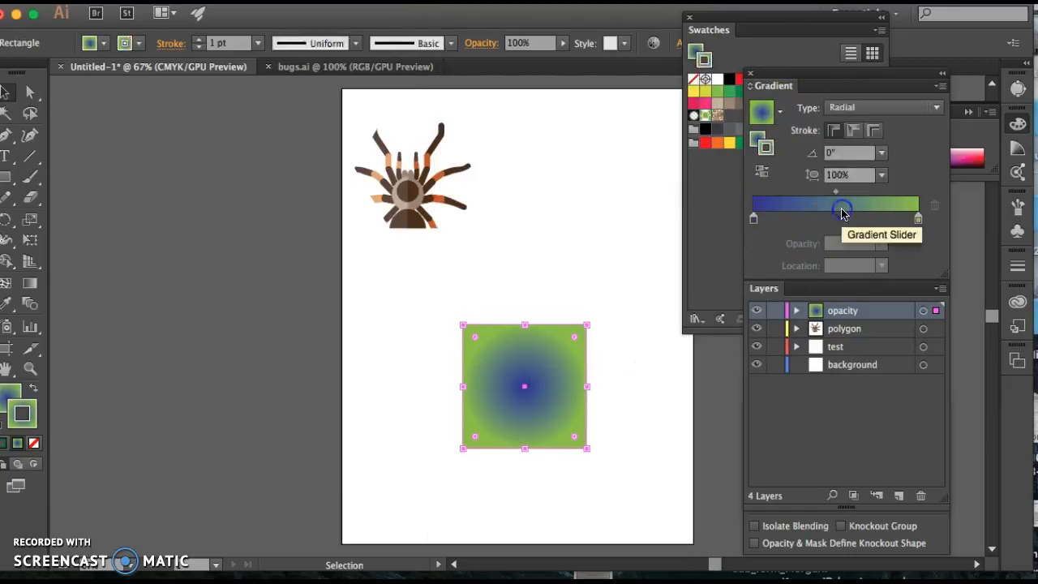
click(734, 37)
drag(778, 25, 622, 204)
click(582, 270)
drag(580, 268, 904, 209)
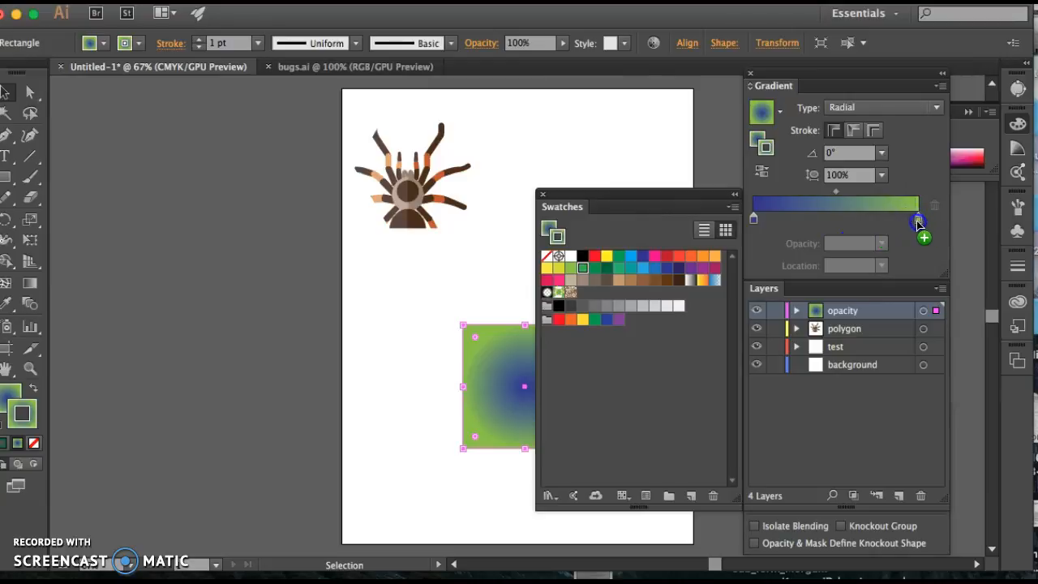
drag(917, 223, 917, 221)
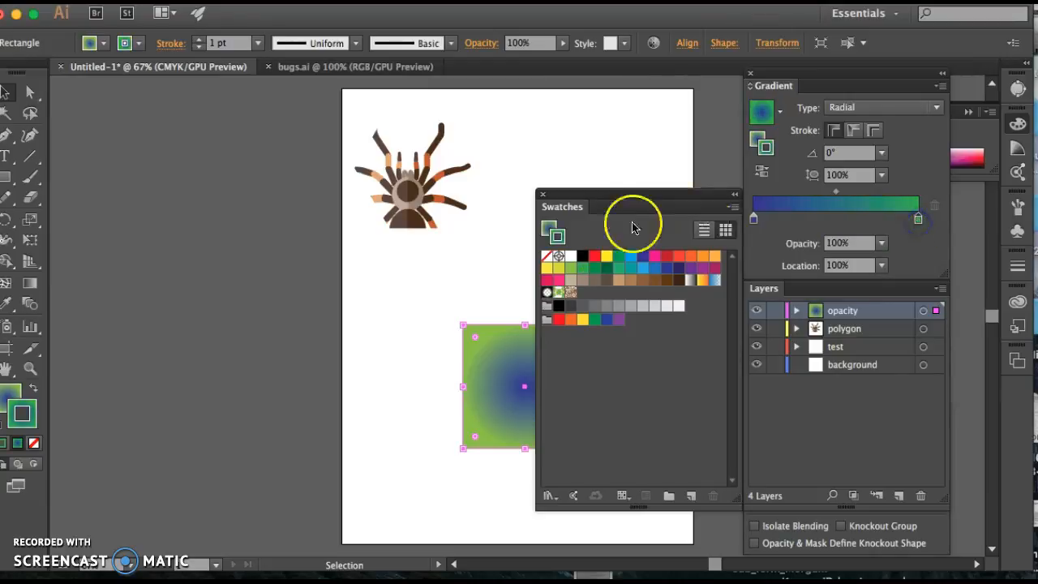
click(667, 270)
drag(667, 269, 754, 213)
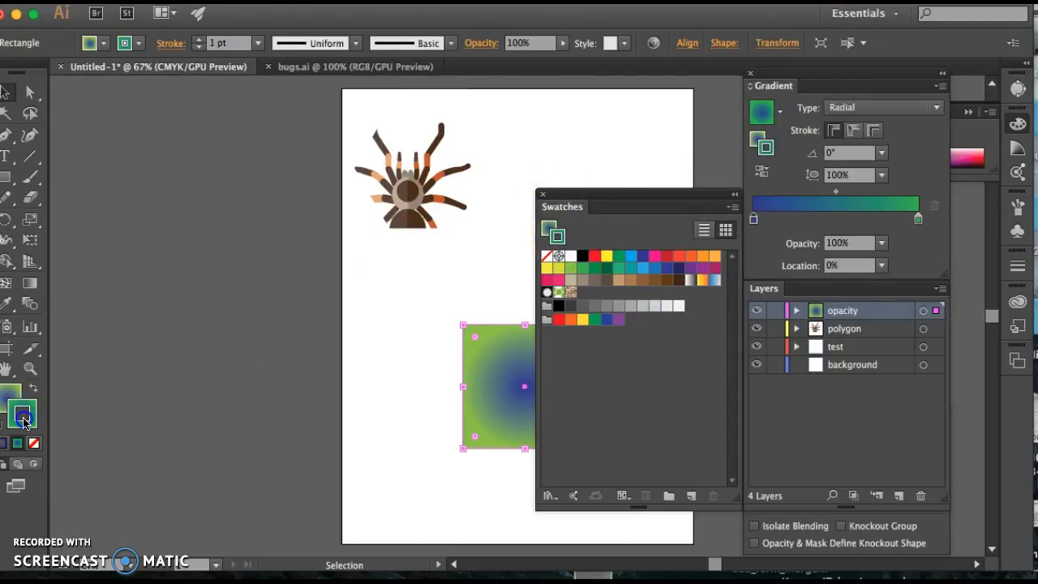
Remove the square's stroke, close the swatches, and deselect the square
click(33, 443)
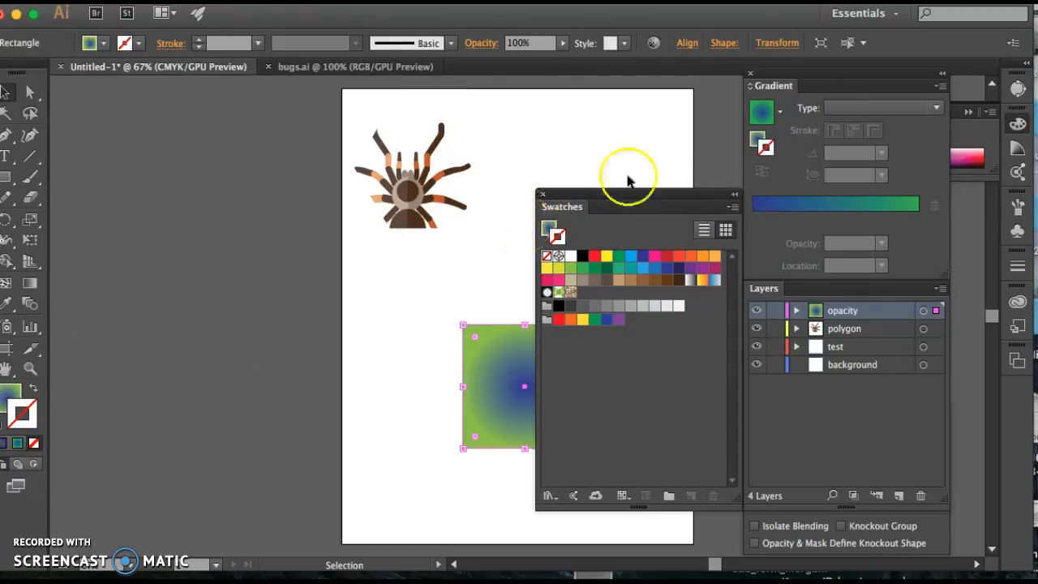
click(542, 195)
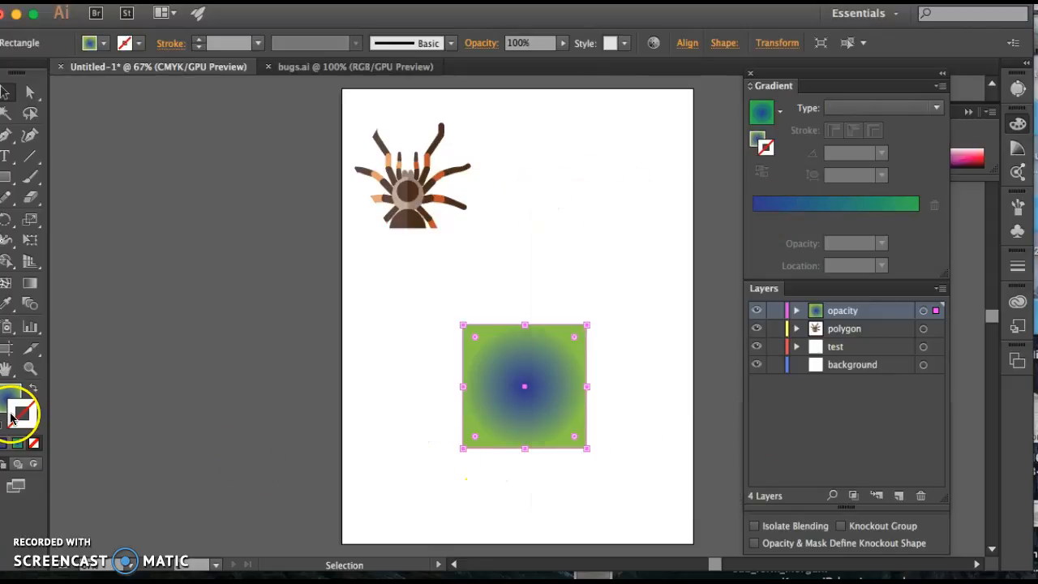
click(390, 438)
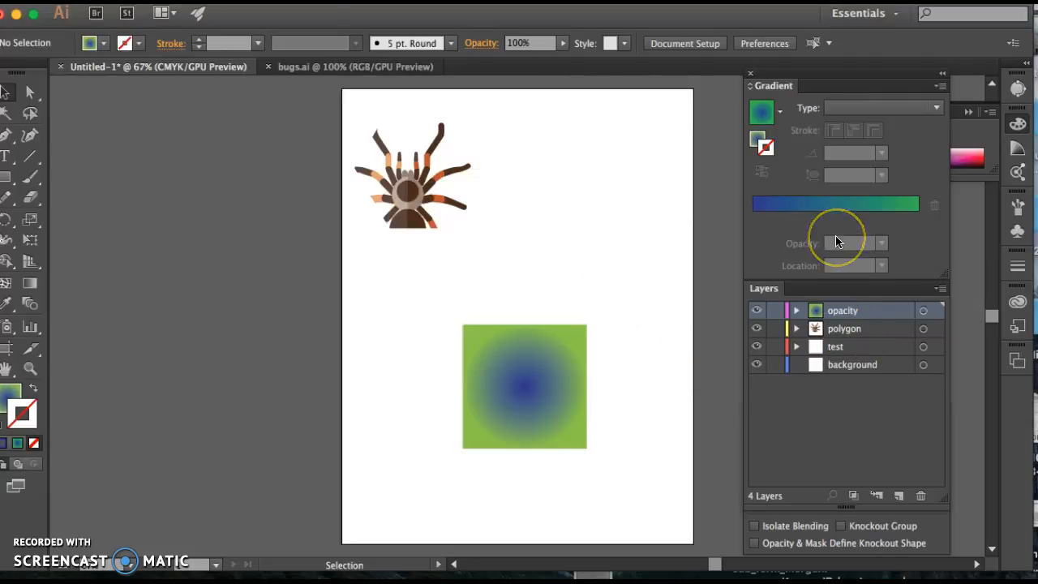
Bring the full transparency settings into view, select the gradient square, and add an empty opacity mask to it
click(949, 541)
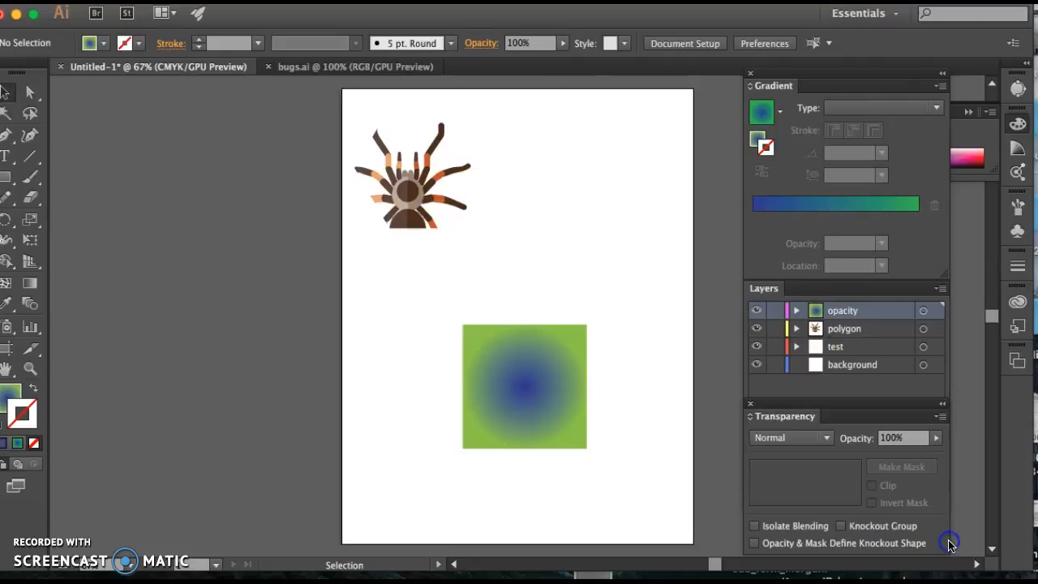
drag(873, 407, 801, 390)
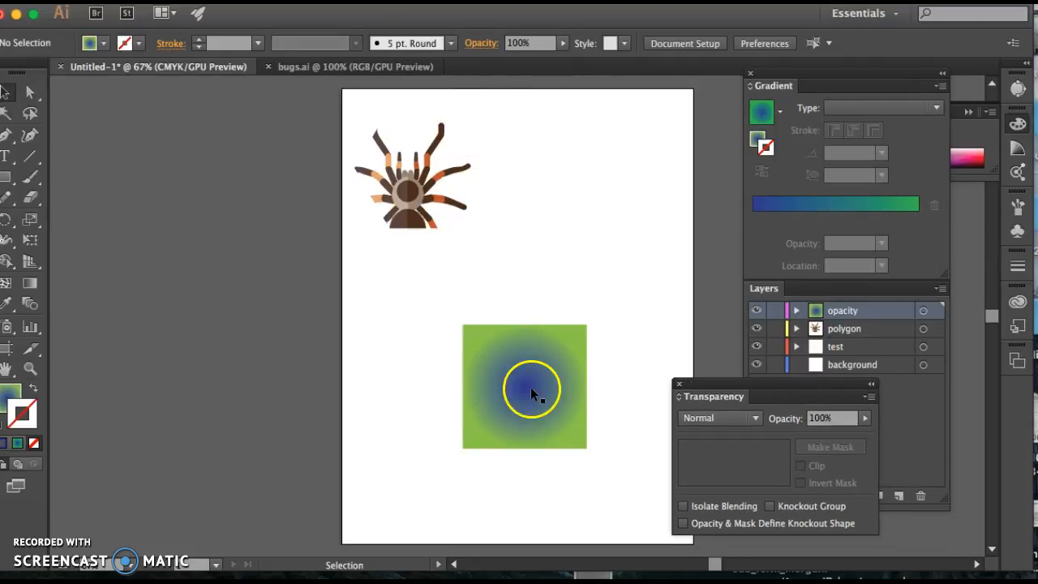
click(526, 438)
click(543, 399)
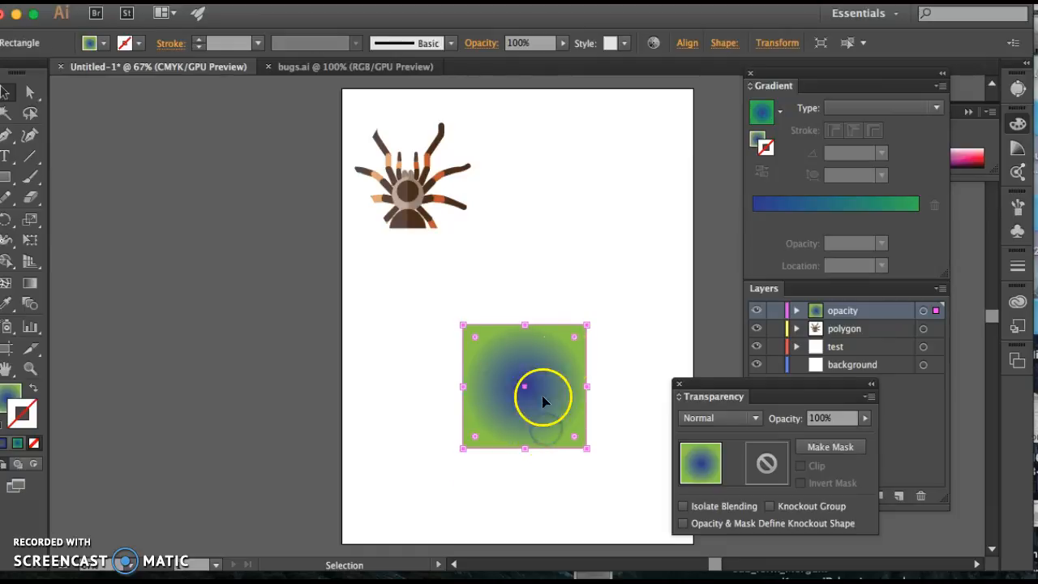
click(766, 464)
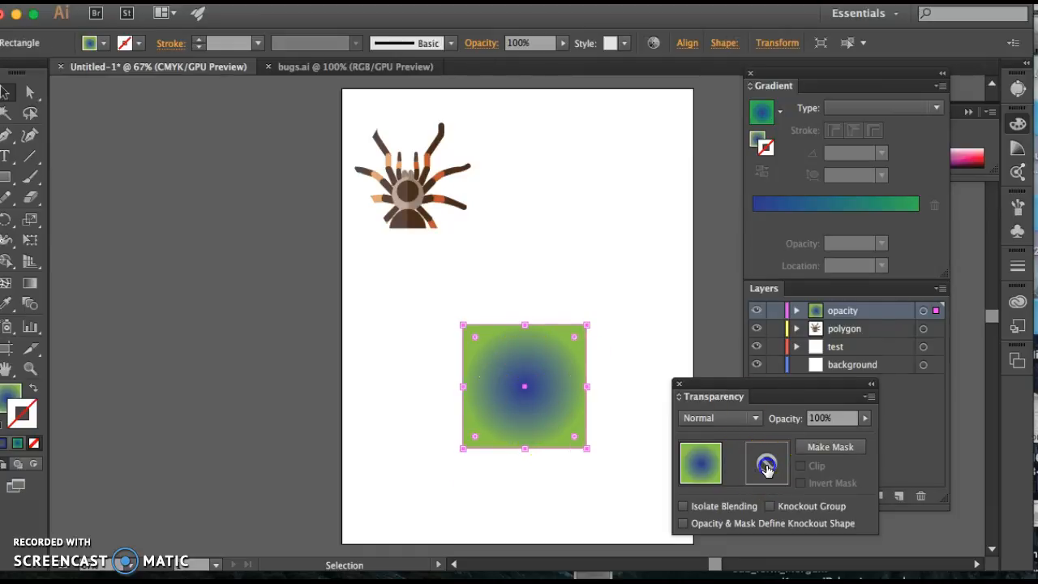
double_click(766, 466)
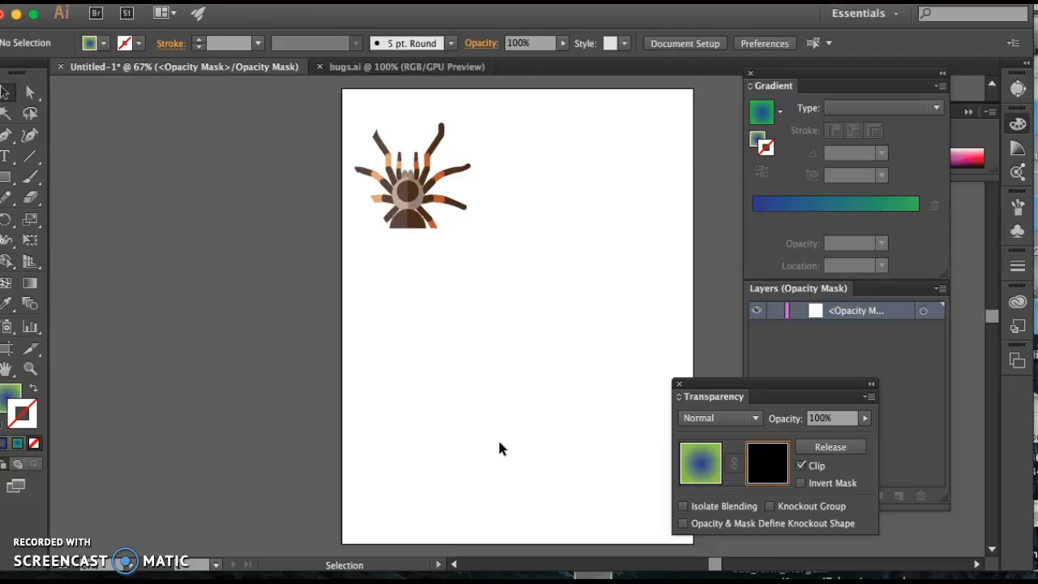
Paint a curved stroke across the square's opacity mask with the Paintbrush, using the rough charcoal-like brush at 10 pt
drag(30, 181, 94, 175)
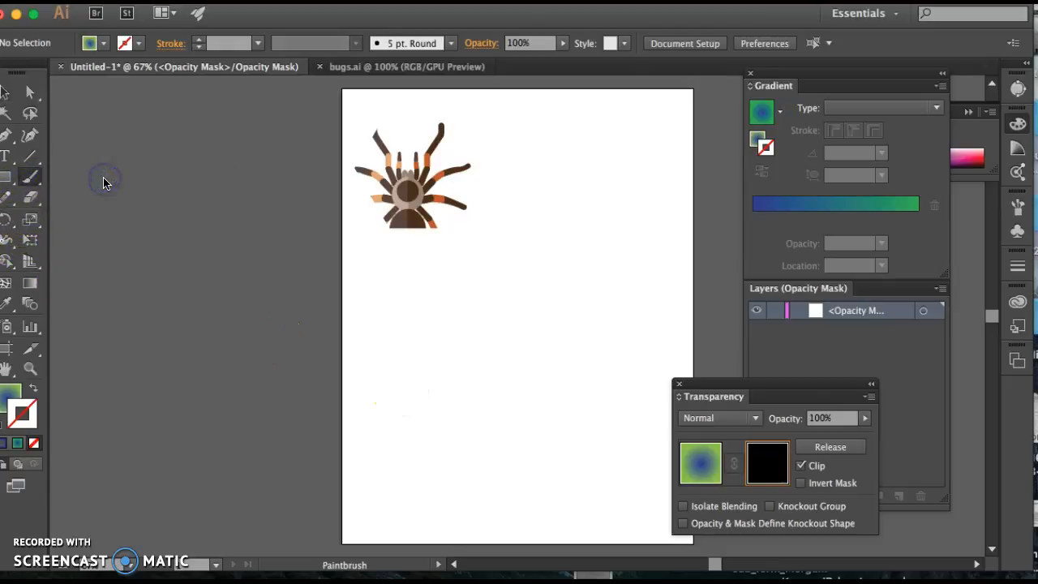
click(450, 43)
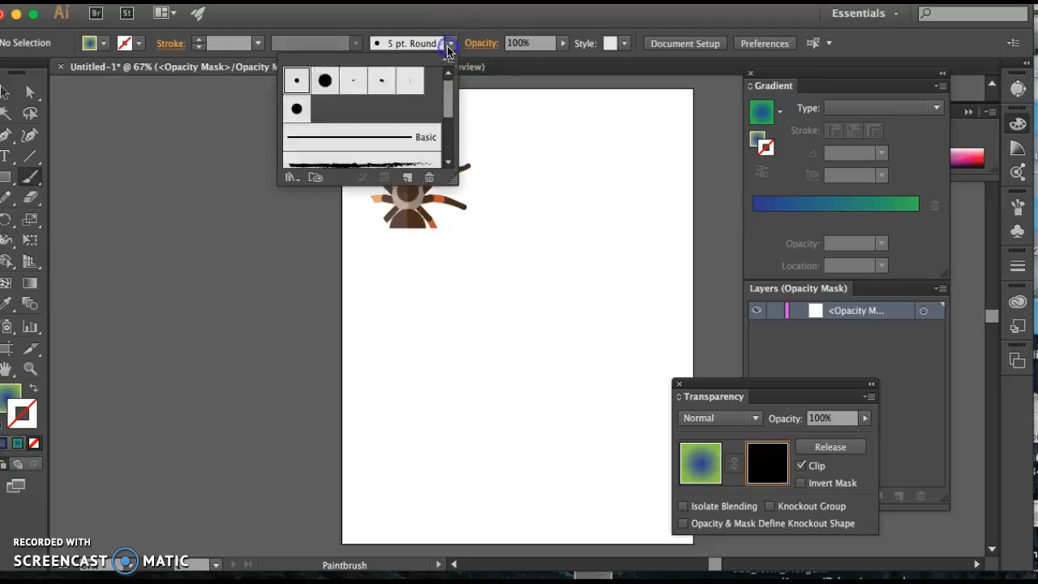
scroll(407, 115, down, 1)
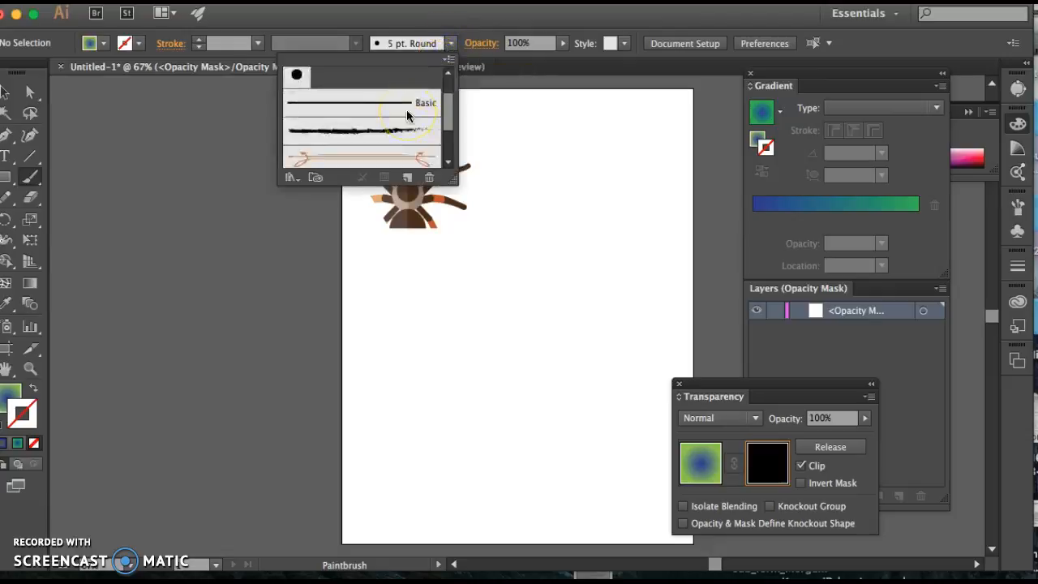
scroll(407, 117, down, 2)
scroll(395, 126, up, 3)
scroll(395, 125, down, 3)
click(366, 96)
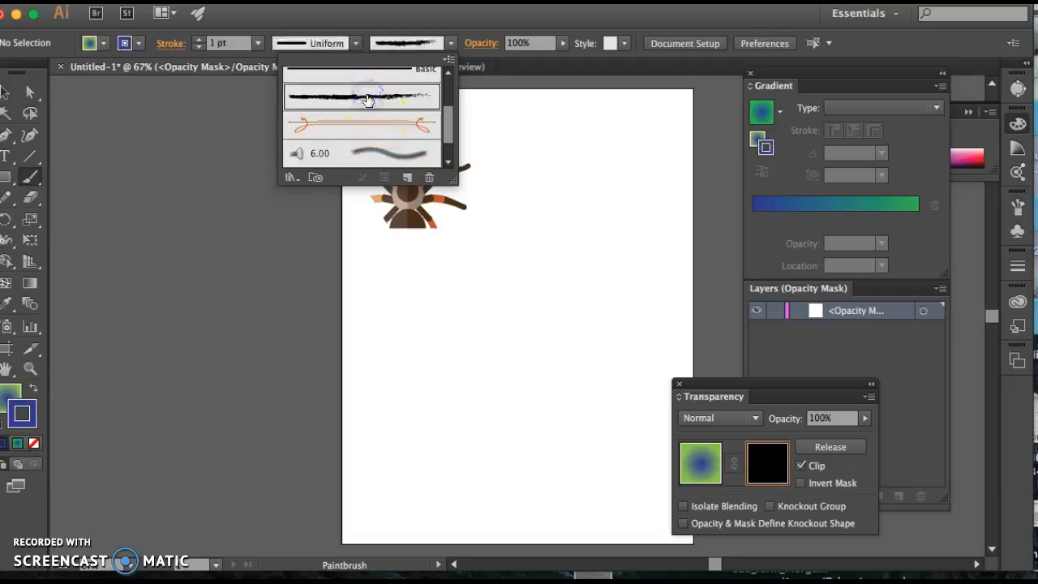
click(199, 42)
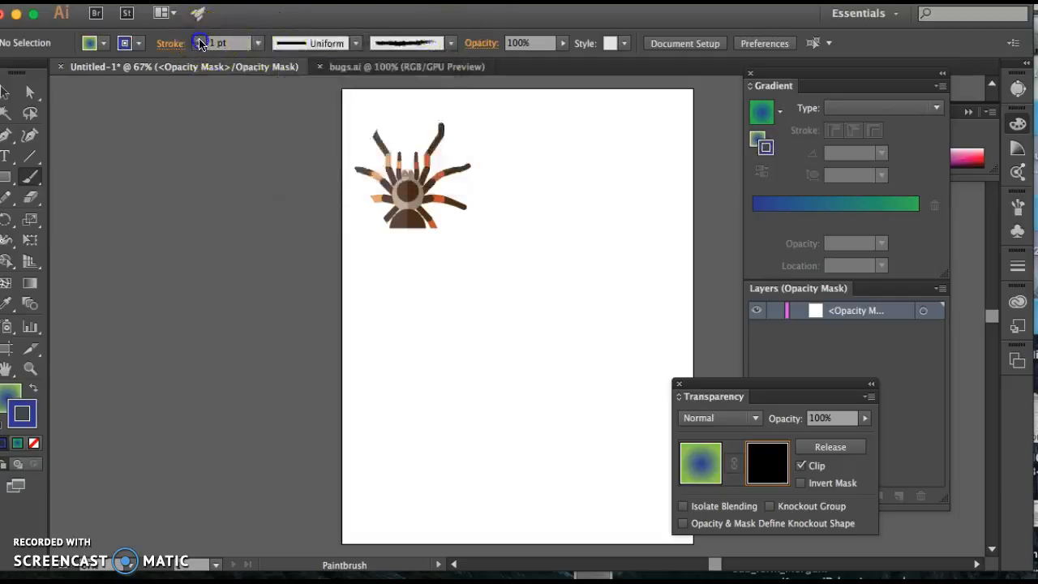
click(199, 40)
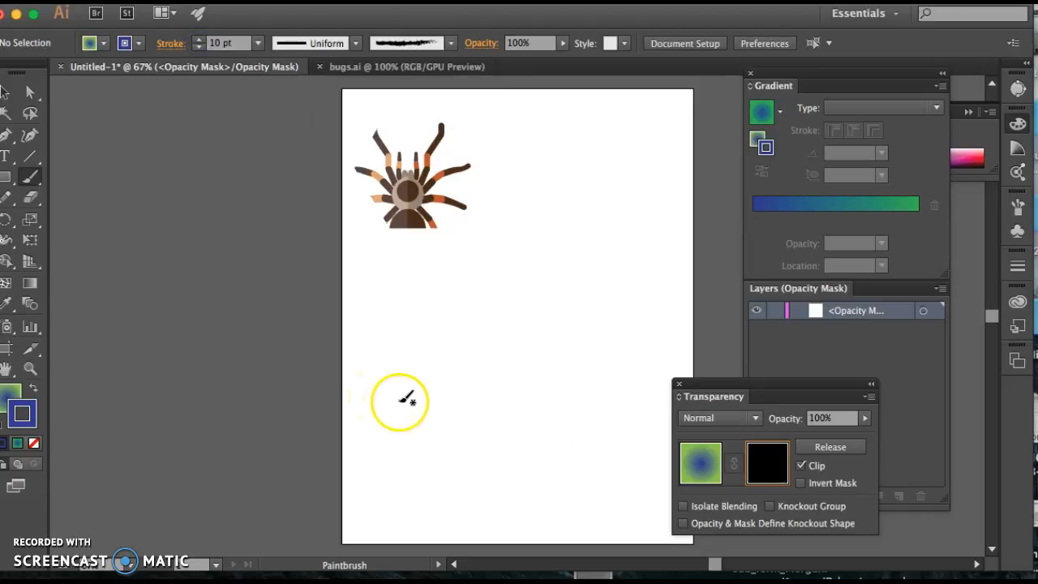
mouse_move(459, 417)
mouse_down()
mouse_move(497, 381)
mouse_move(593, 352)
mouse_move(610, 326)
mouse_move(469, 418)
mouse_move(503, 364)
mouse_move(581, 349)
mouse_move(582, 317)
mouse_move(584, 347)
mouse_move(505, 356)
mouse_up()
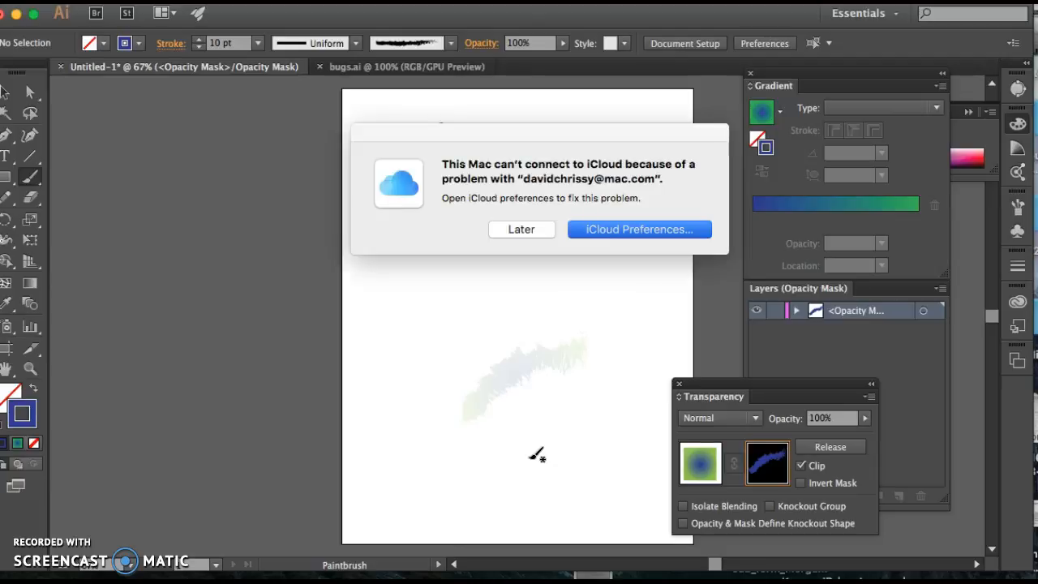
click(516, 230)
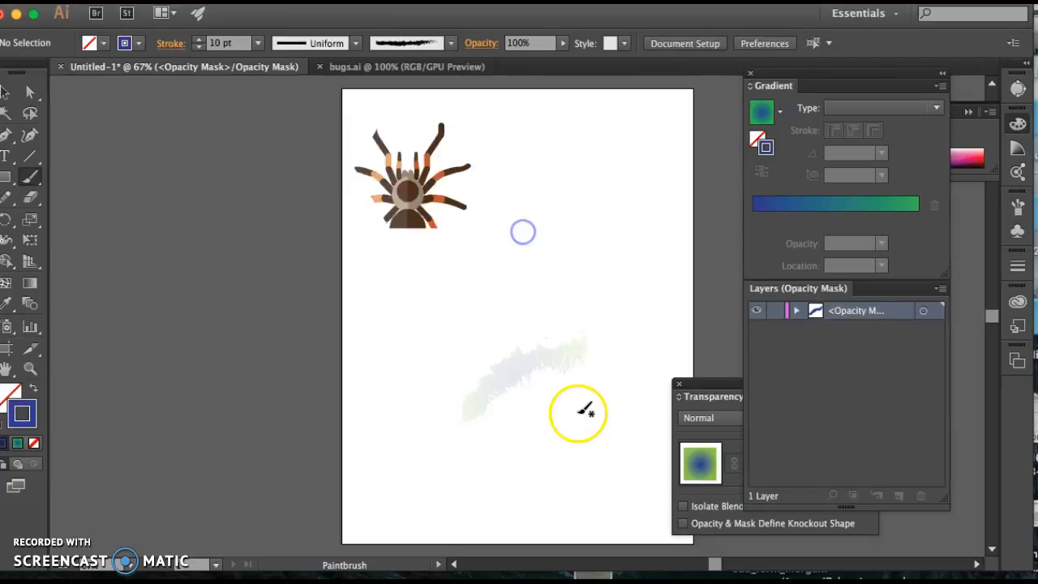
Leave opacity mask editing and return to the gradient square's artwork
double_click(720, 395)
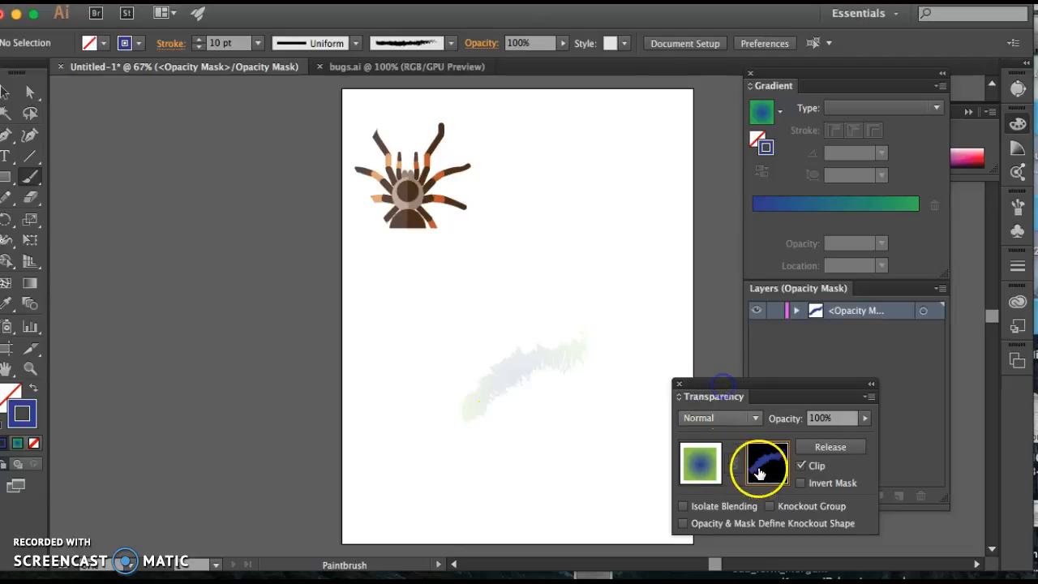
click(702, 465)
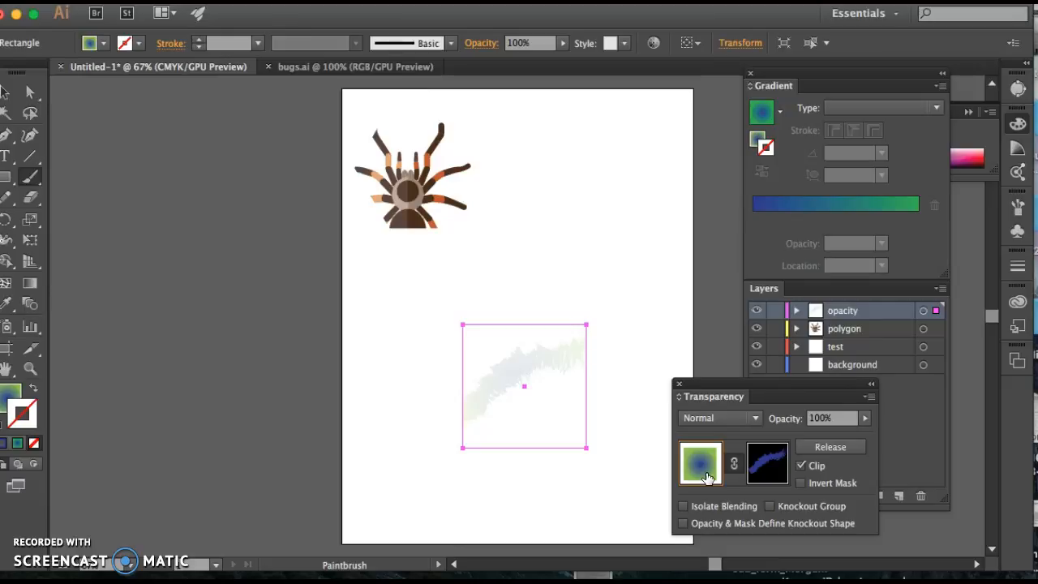
click(702, 472)
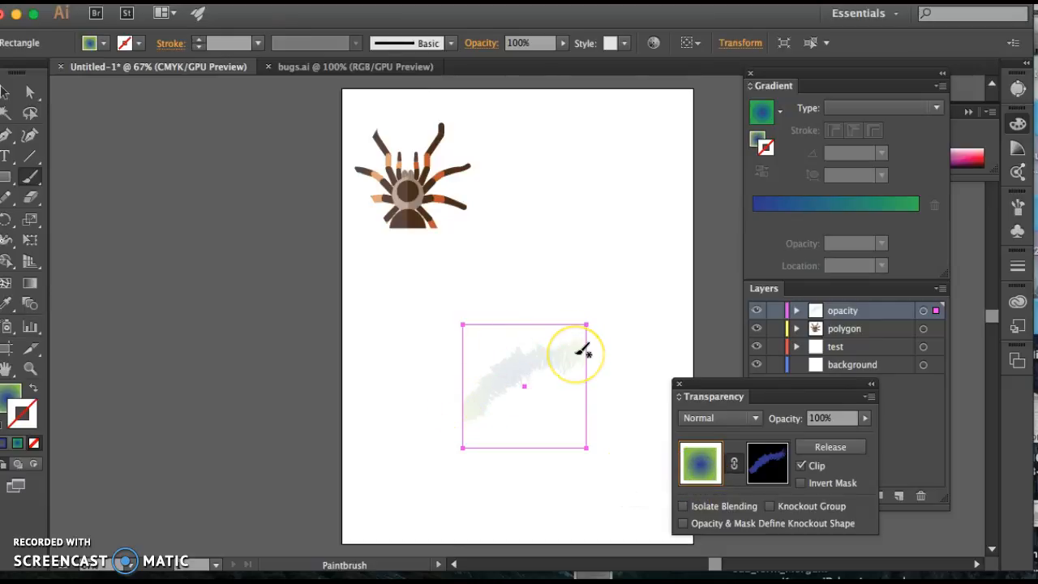
click(582, 348)
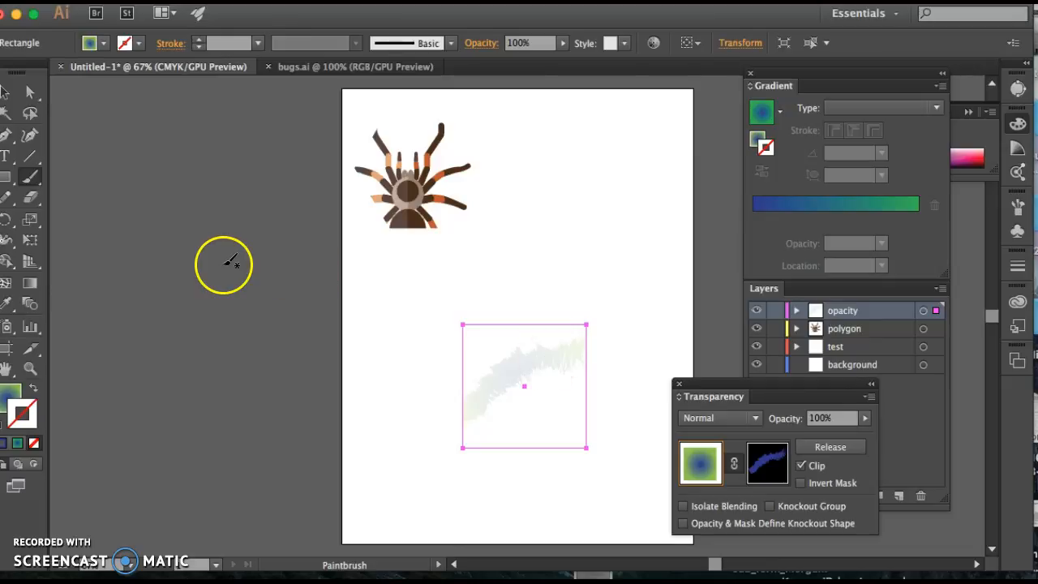
Move the masked square with its brush-shaped reveal to the lower-left area of the artboard and deselect it
click(6, 93)
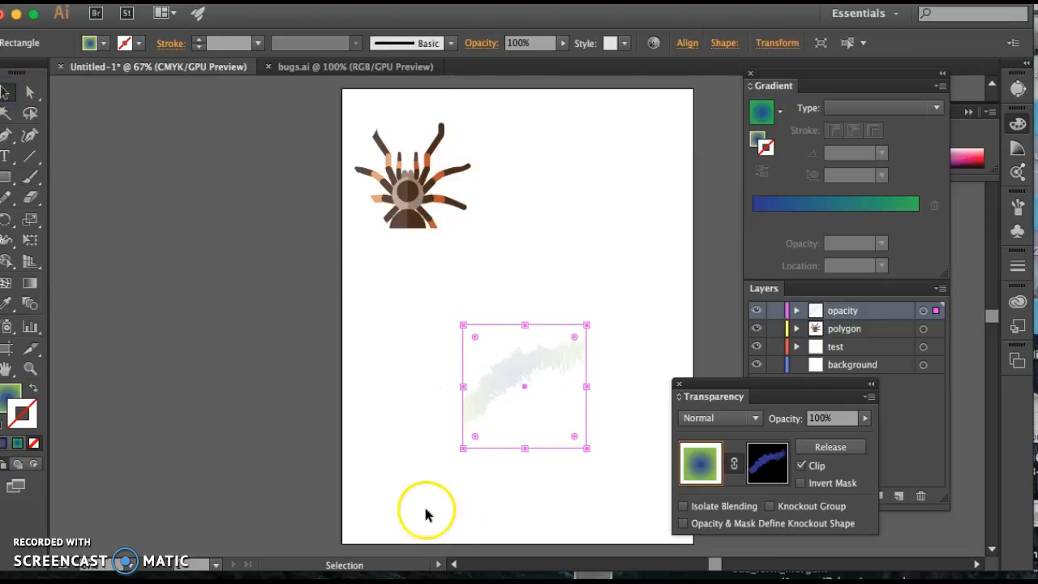
click(424, 469)
mouse_move(523, 367)
mouse_down()
mouse_move(475, 460)
mouse_move(431, 439)
mouse_up()
click(579, 484)
Draw a small gradient-filled rectangle near the middle of the artboard and a five-pointed star near its lower-right edge
click(7, 177)
drag(459, 299, 542, 332)
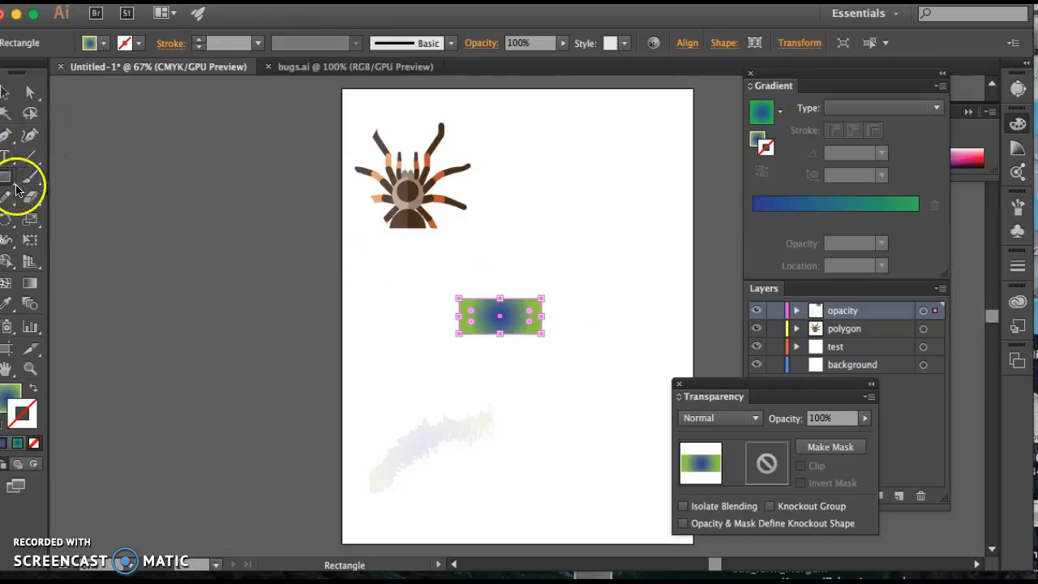
drag(6, 182, 72, 257)
drag(651, 371, 623, 349)
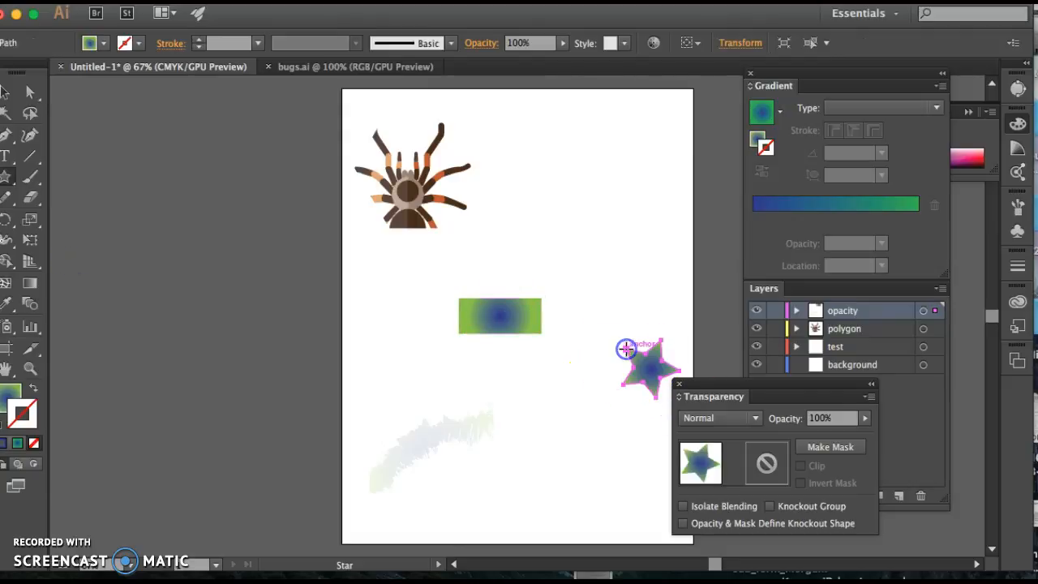
Fill the star near the artboard's lower-right edge with the light orange swatch
click(11, 390)
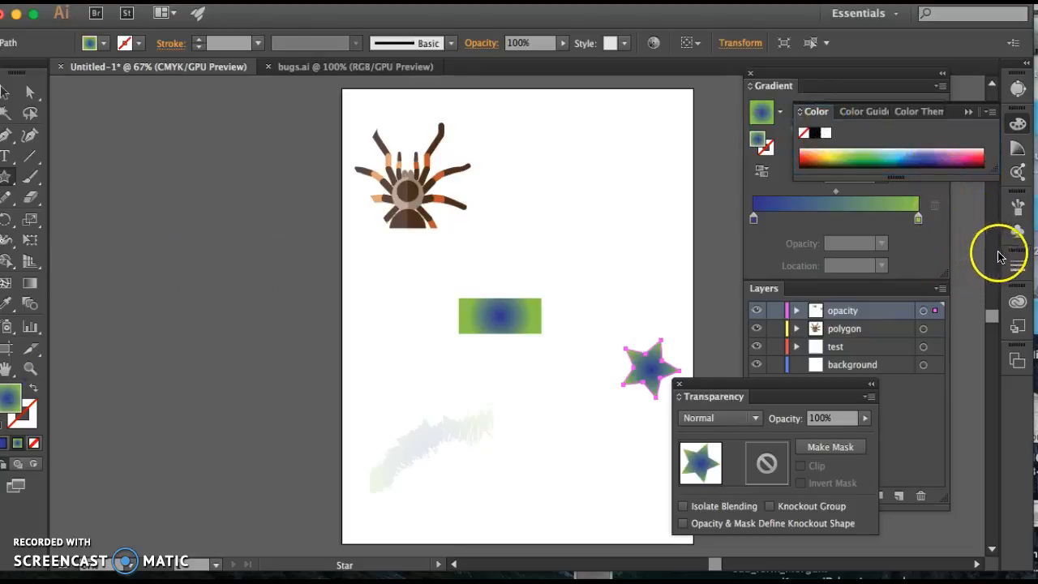
click(462, 1)
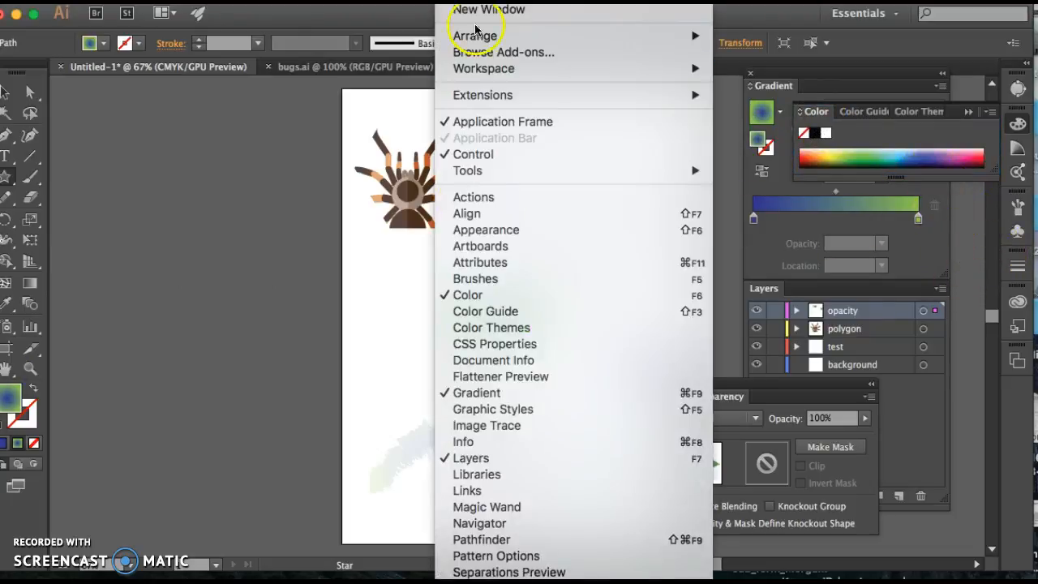
click(475, 408)
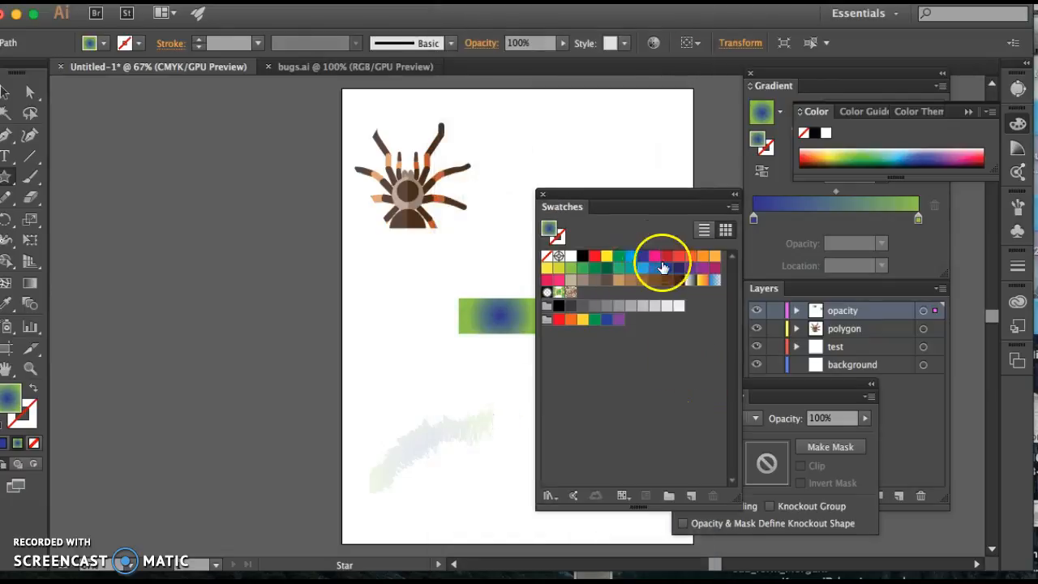
click(715, 256)
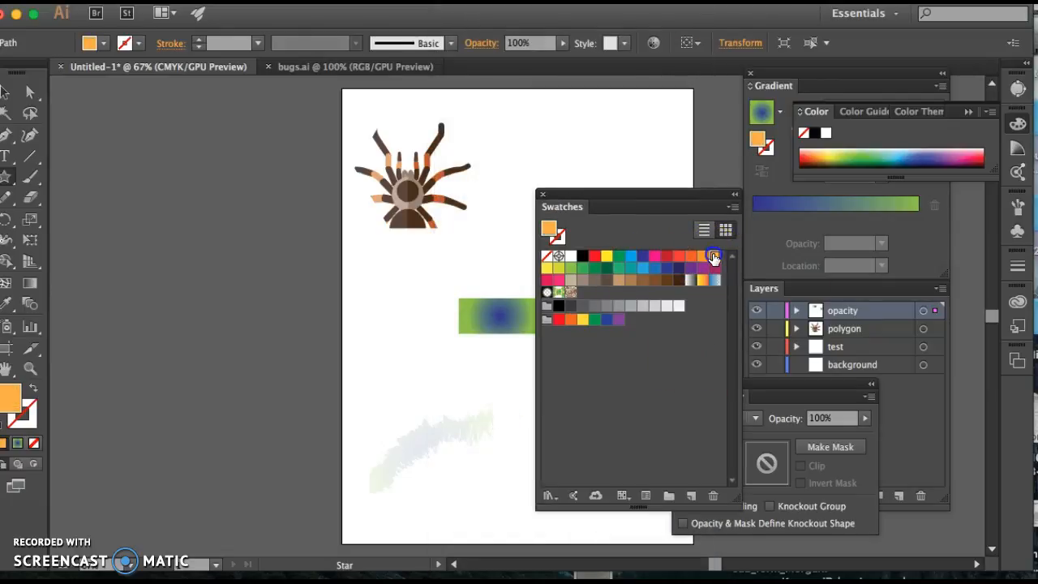
click(541, 194)
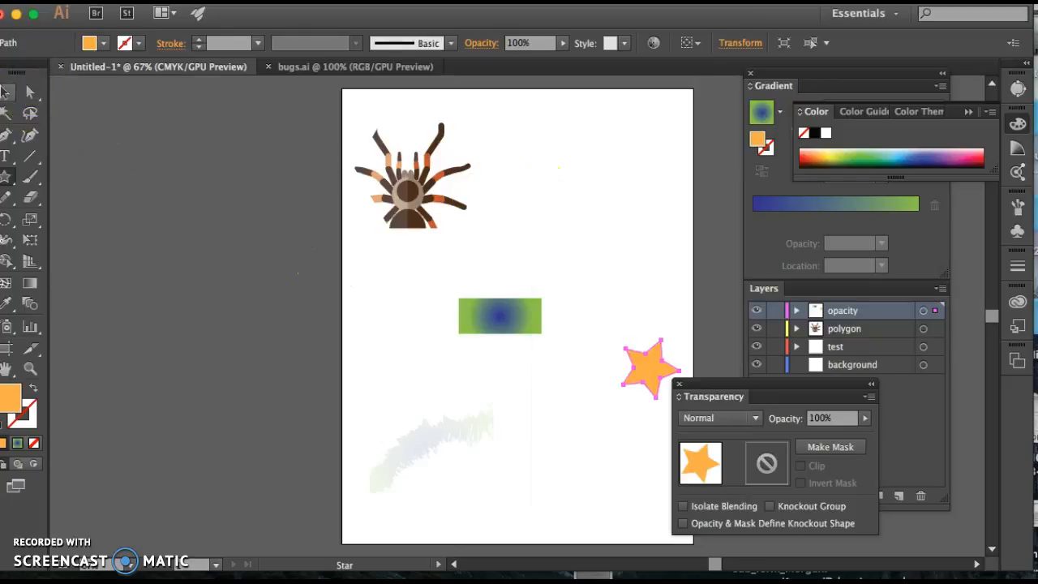
Stretch the gradient rectangle upward to about twice its height and move the orange star onto its centre
click(6, 93)
click(505, 314)
drag(499, 298, 499, 265)
click(666, 287)
click(658, 379)
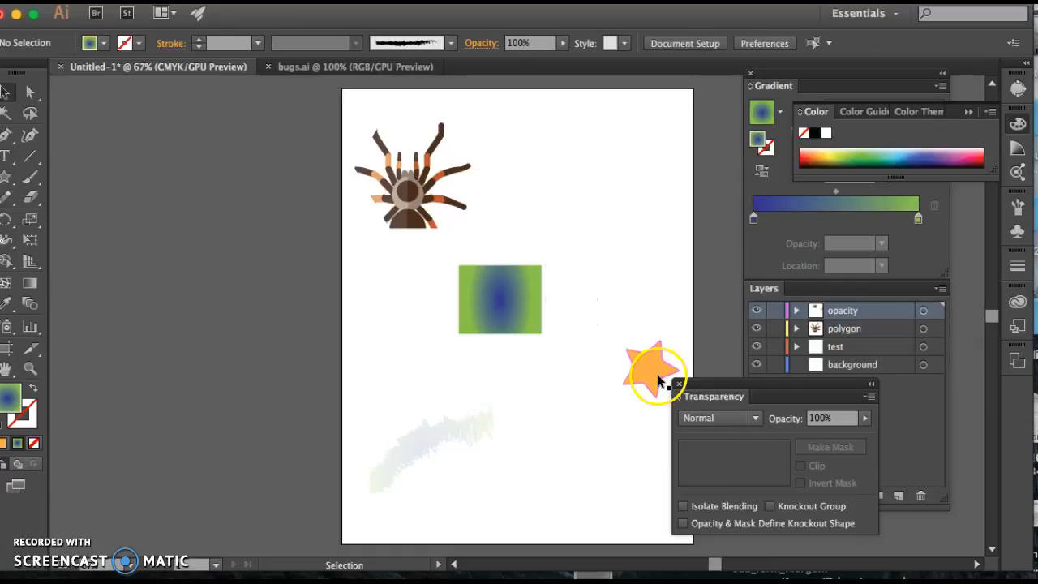
drag(647, 367, 502, 302)
Make an opacity mask from the gradient rectangle and the orange star on top of it, then deselect
drag(551, 242, 452, 343)
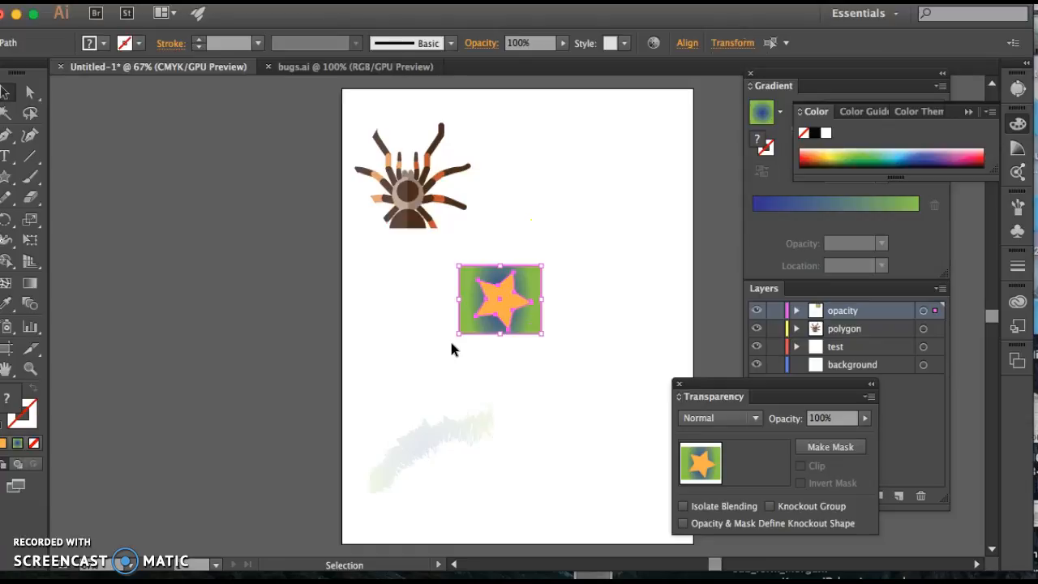
click(869, 396)
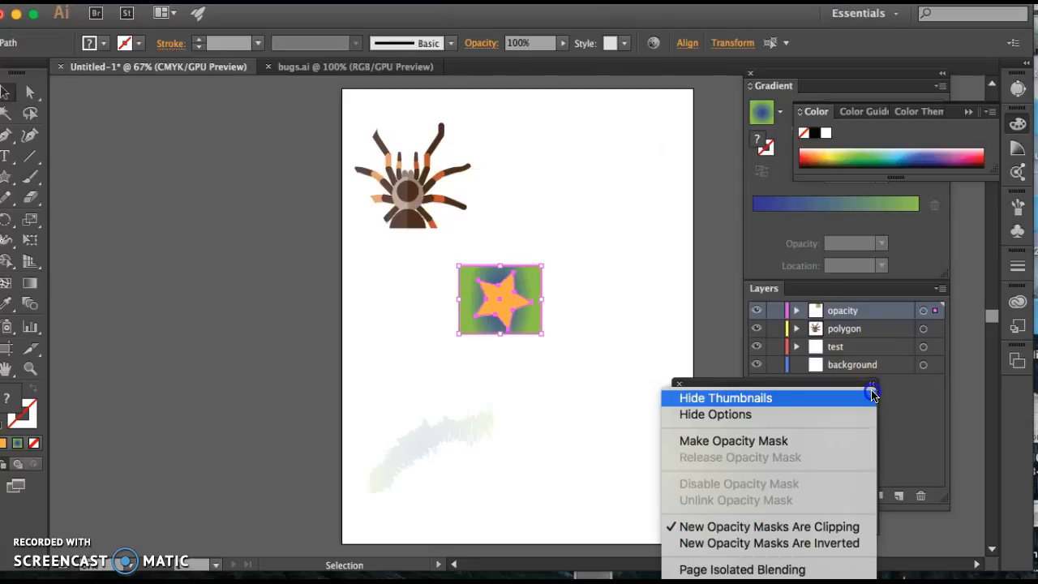
click(855, 440)
click(654, 230)
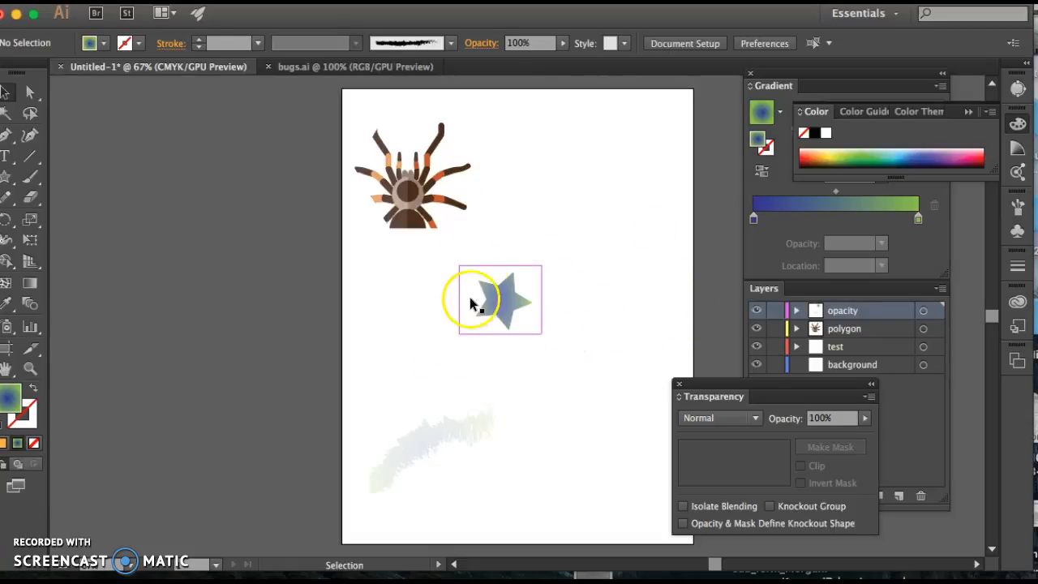
Set the star-masked gradient rectangle's opacity to 67% and deselect it
click(864, 418)
drag(866, 437, 833, 437)
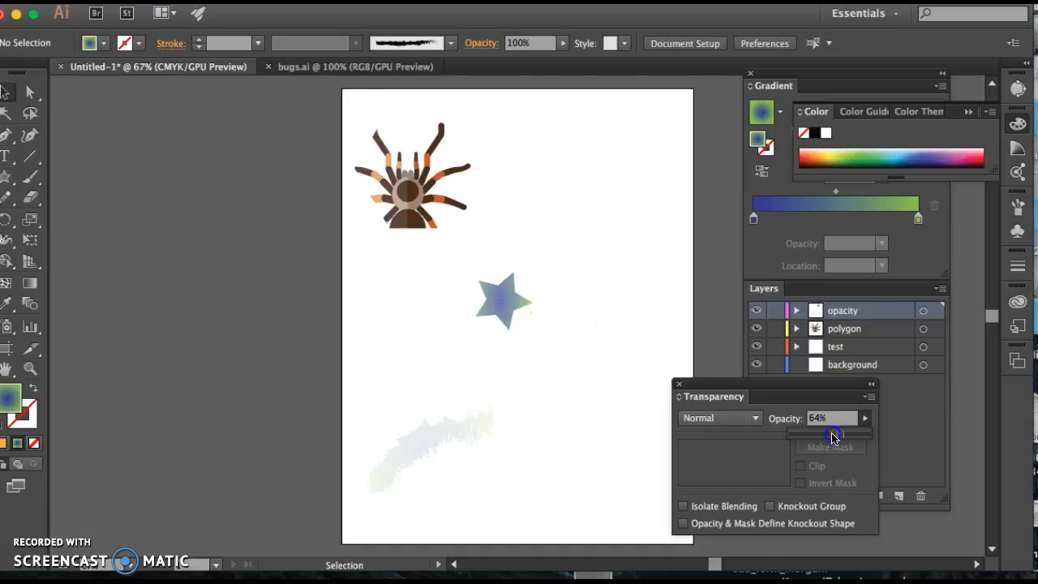
click(519, 299)
click(864, 418)
drag(866, 437, 844, 439)
click(866, 418)
click(657, 291)
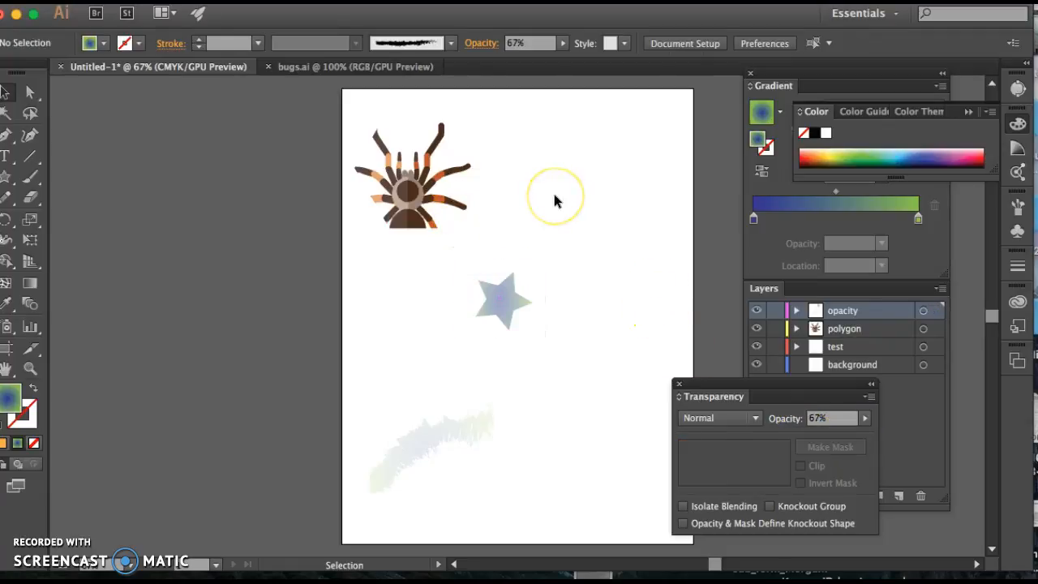